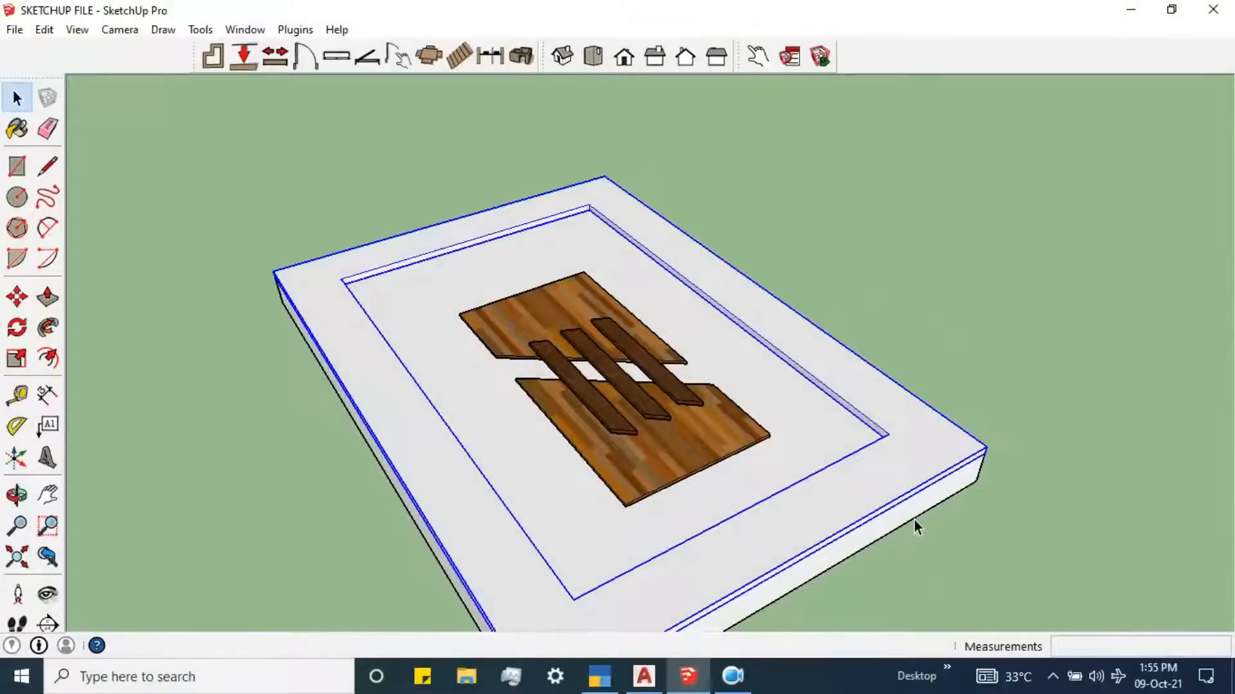
- Open the white frame group for editing and draw a rectangle of about 0.35 m by 0.19 m near one corner
{"action": "scroll", "coordinate": [803, 504], "scroll_direction": "up", "scroll_amount": 1}
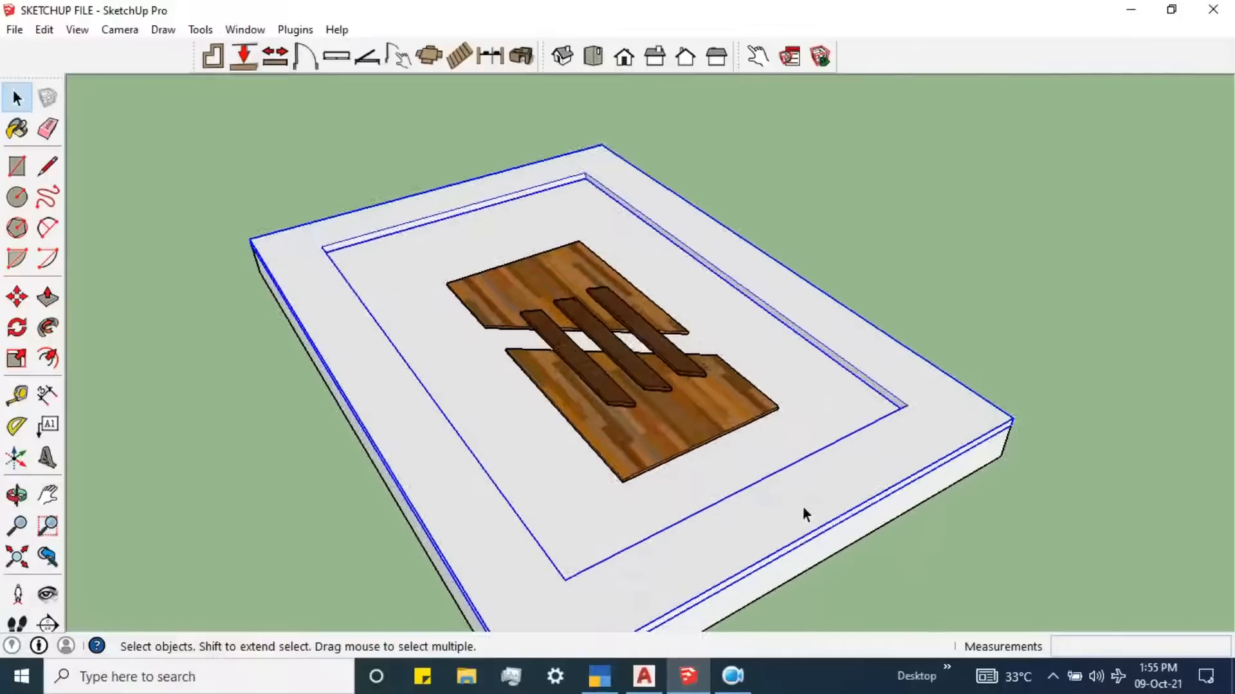
{"action": "double_click", "coordinate": [773, 513]}
{"action": "left_click", "coordinate": [855, 486]}
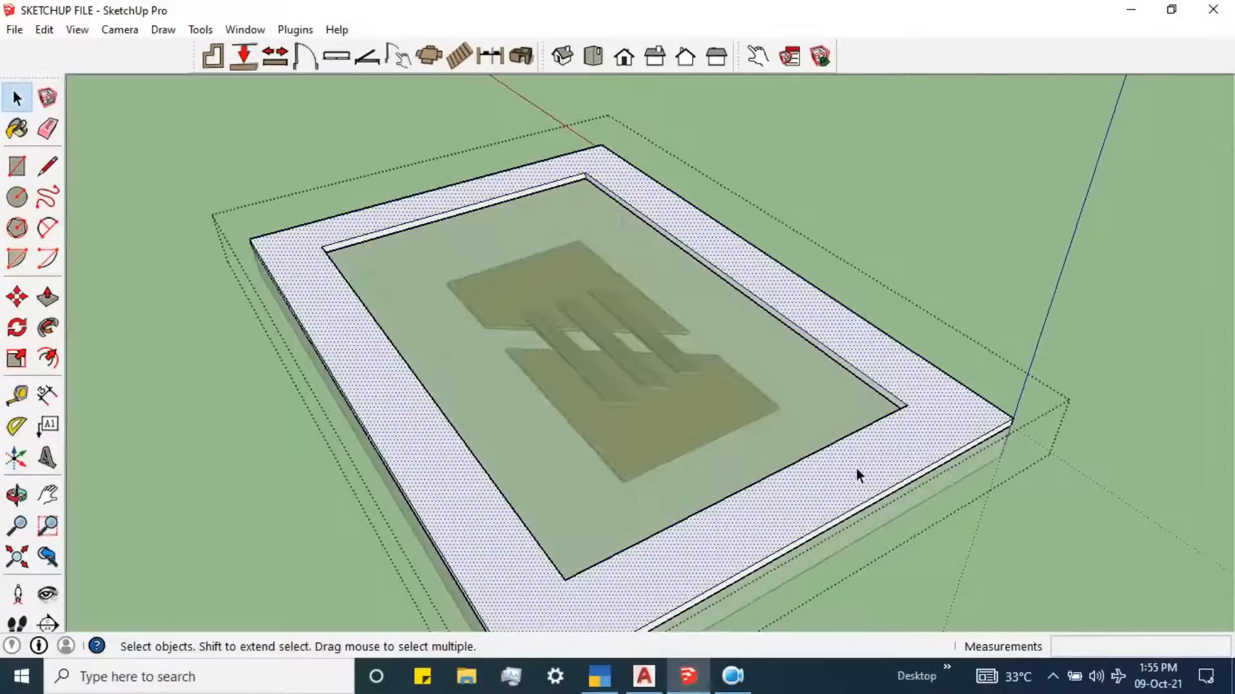
{"action": "key", "text": "r"}
{"action": "scroll", "coordinate": [330, 265], "scroll_direction": "up", "scroll_amount": 4}
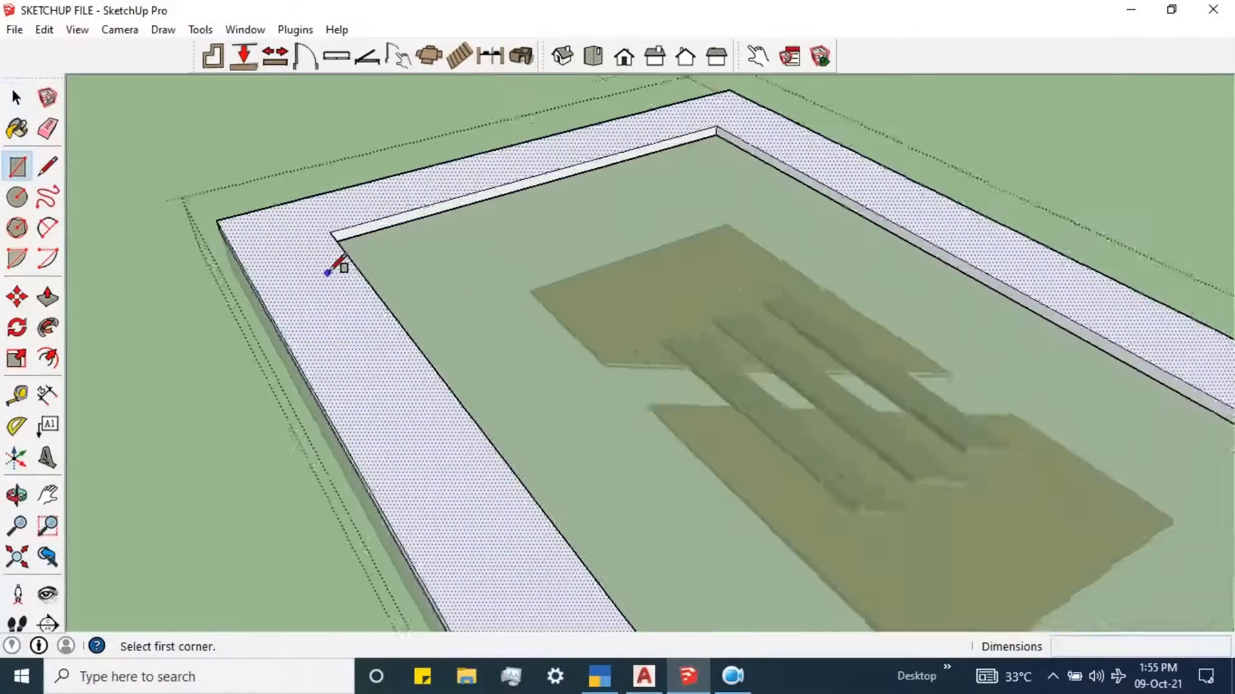
{"action": "left_click", "coordinate": [306, 242]}
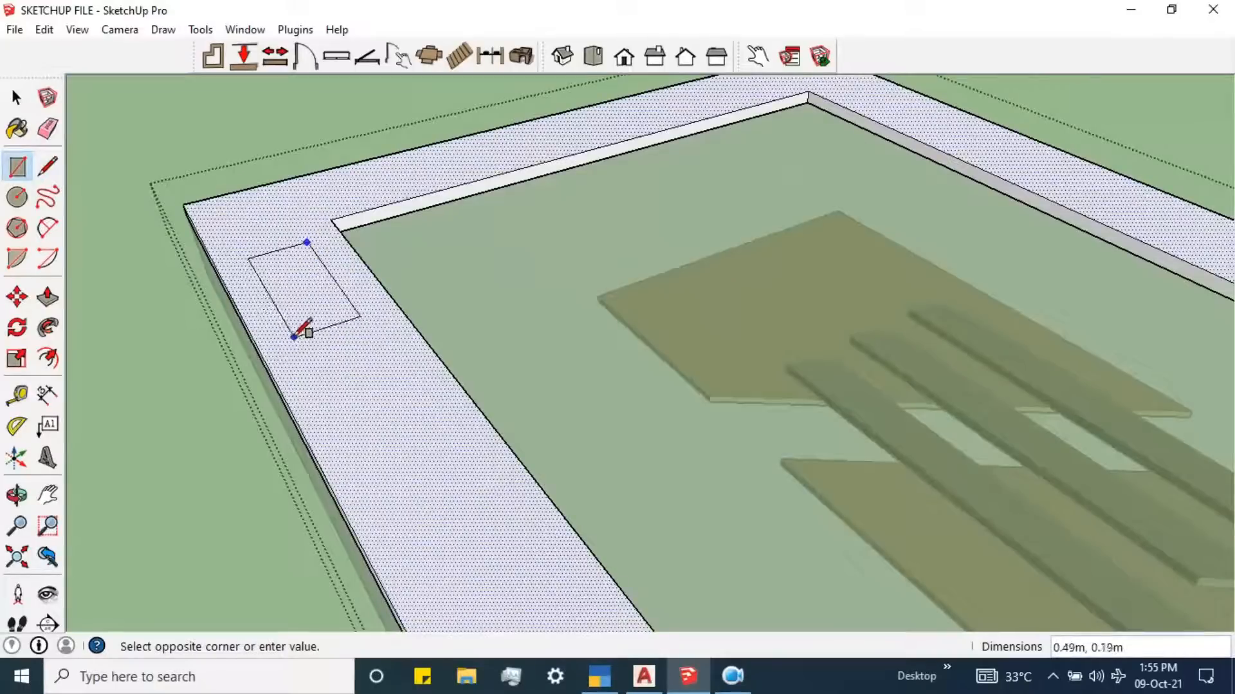
{"action": "middle_click_drag", "start_coordinate": [283, 317], "coordinate": [311, 300]}
{"action": "left_click", "coordinate": [306, 290]}
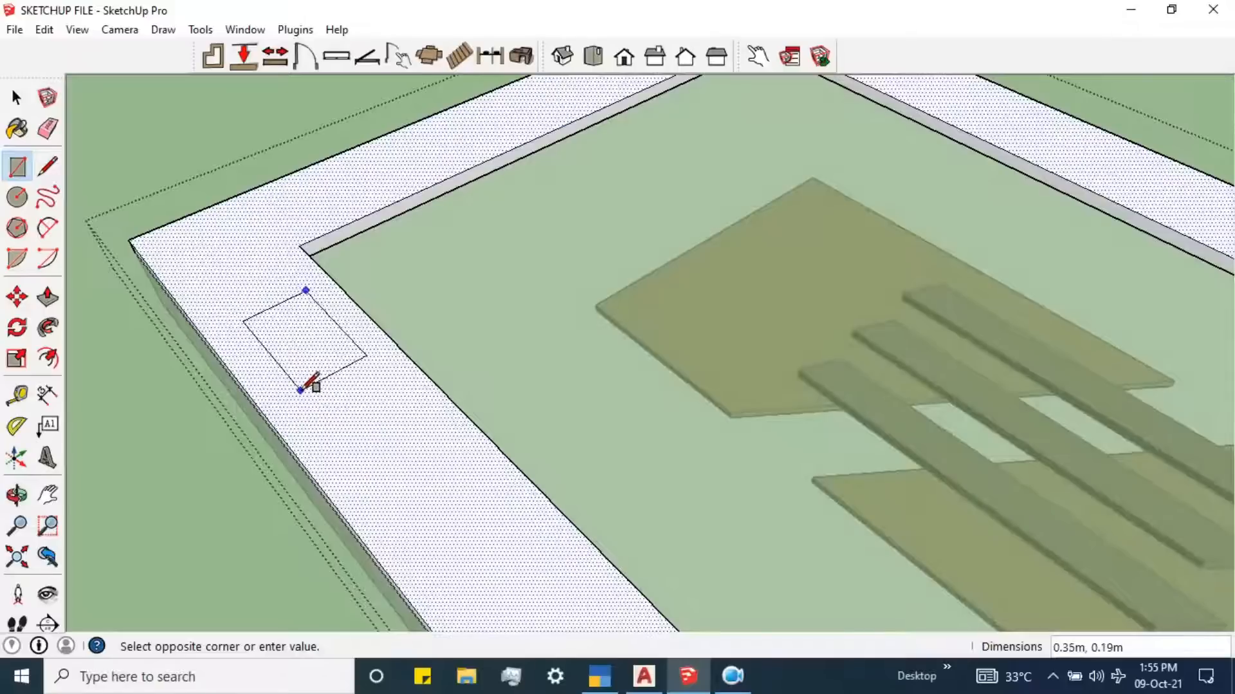
{"action": "left_click", "coordinate": [301, 390]}
- Copy the rectangle about 2.57 m along the frame's long side and divide the distance with /2 to make three evenly spaced rectangles
{"action": "key", "text": "space"}
{"action": "left_click", "coordinate": [286, 357]}
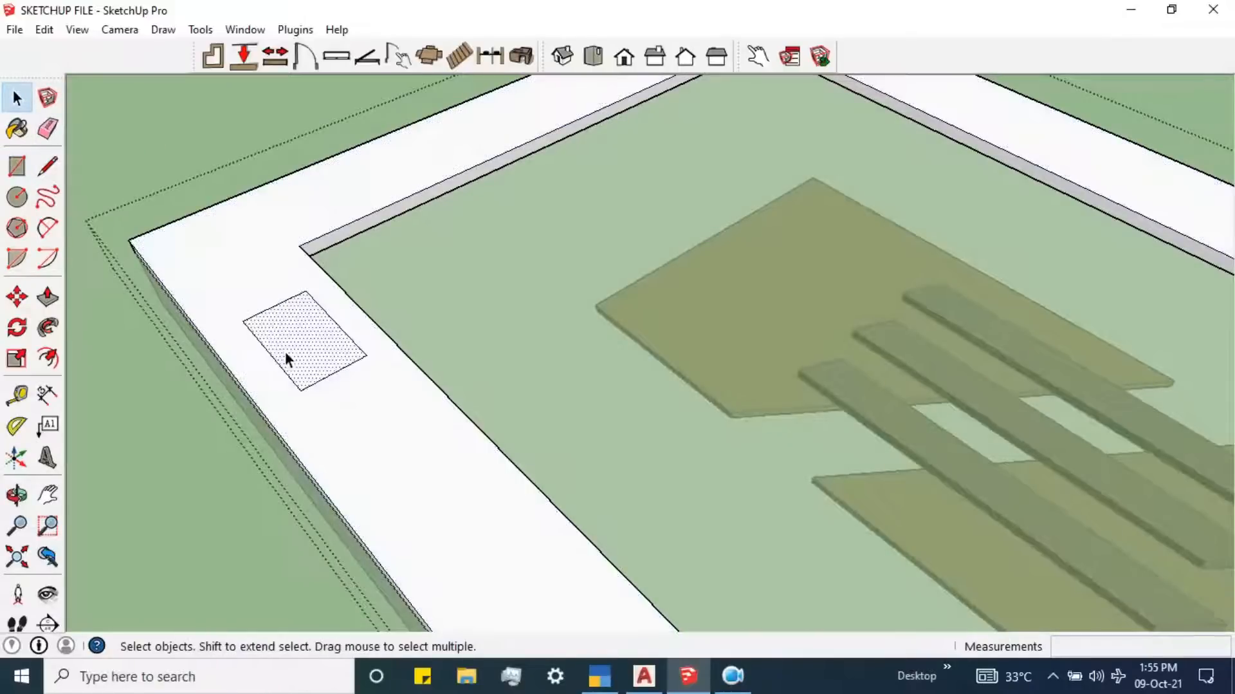
{"action": "double_click", "coordinate": [287, 324]}
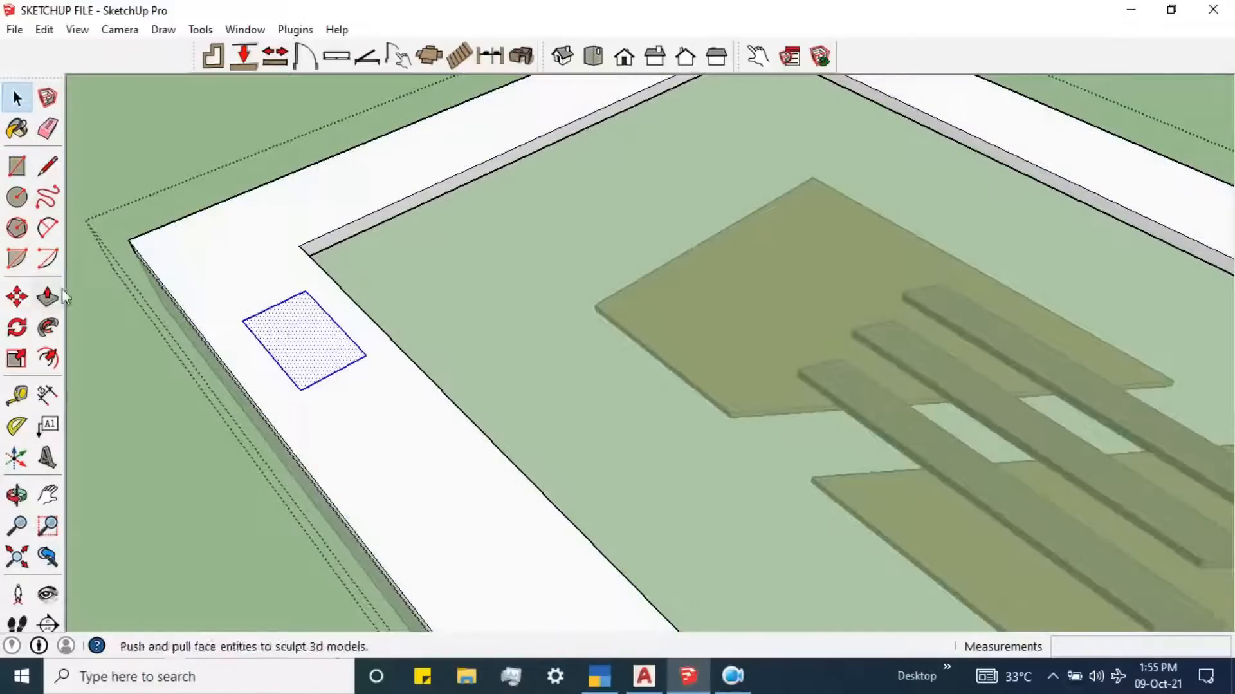
{"action": "left_click", "coordinate": [17, 296]}
{"action": "scroll", "coordinate": [342, 306], "scroll_direction": "down", "scroll_amount": 5}
{"action": "left_click", "coordinate": [365, 353]}
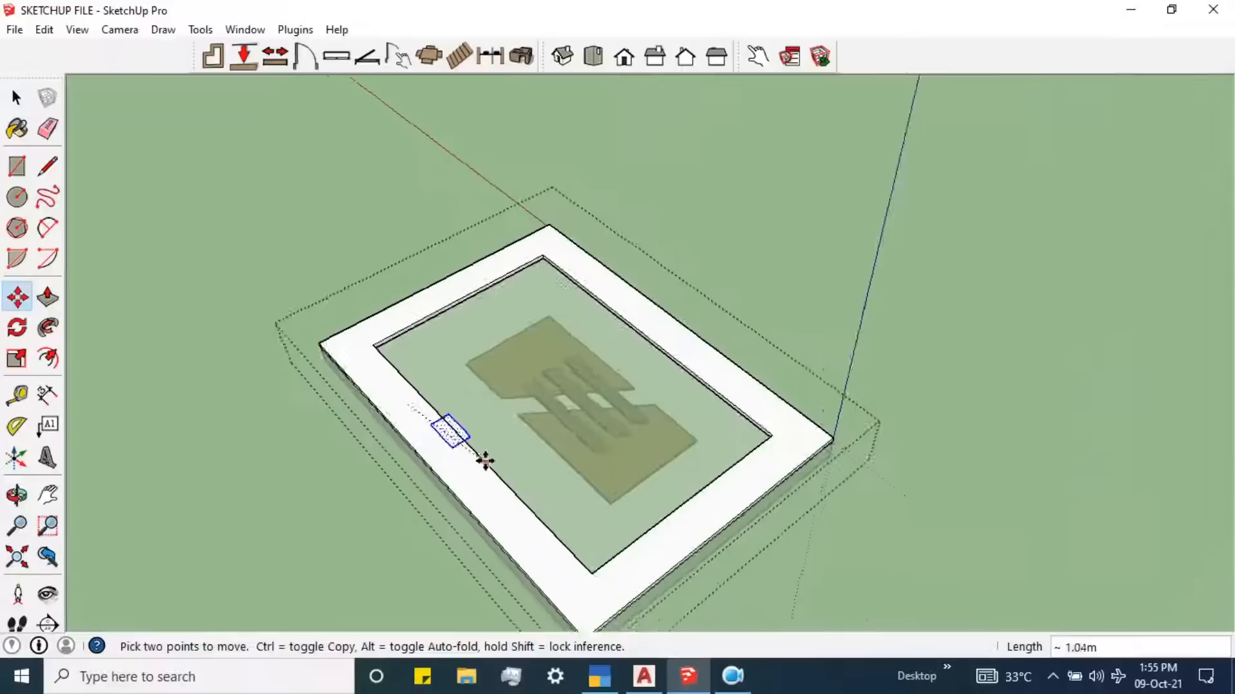
{"action": "scroll", "coordinate": [485, 460], "scroll_direction": "down", "scroll_amount": 1}
{"action": "scroll", "coordinate": [549, 562], "scroll_direction": "up", "scroll_amount": 2}
{"action": "key", "text": "ctrl"}
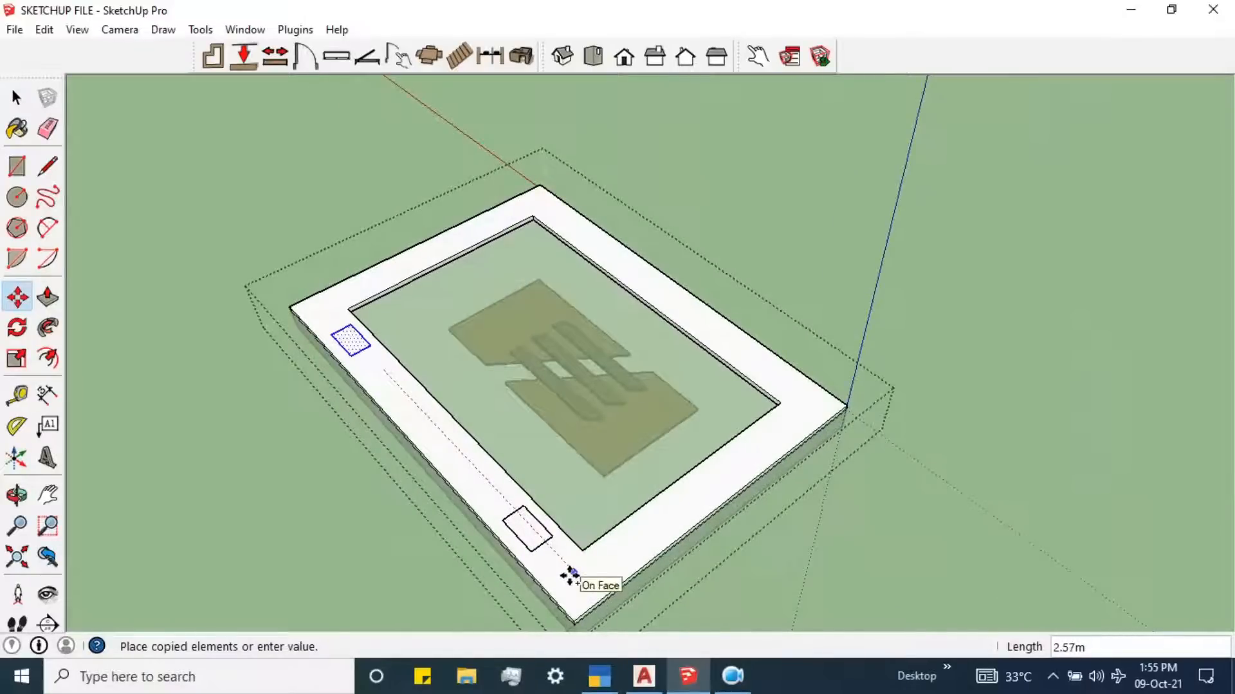
{"action": "left_click", "coordinate": [570, 575]}
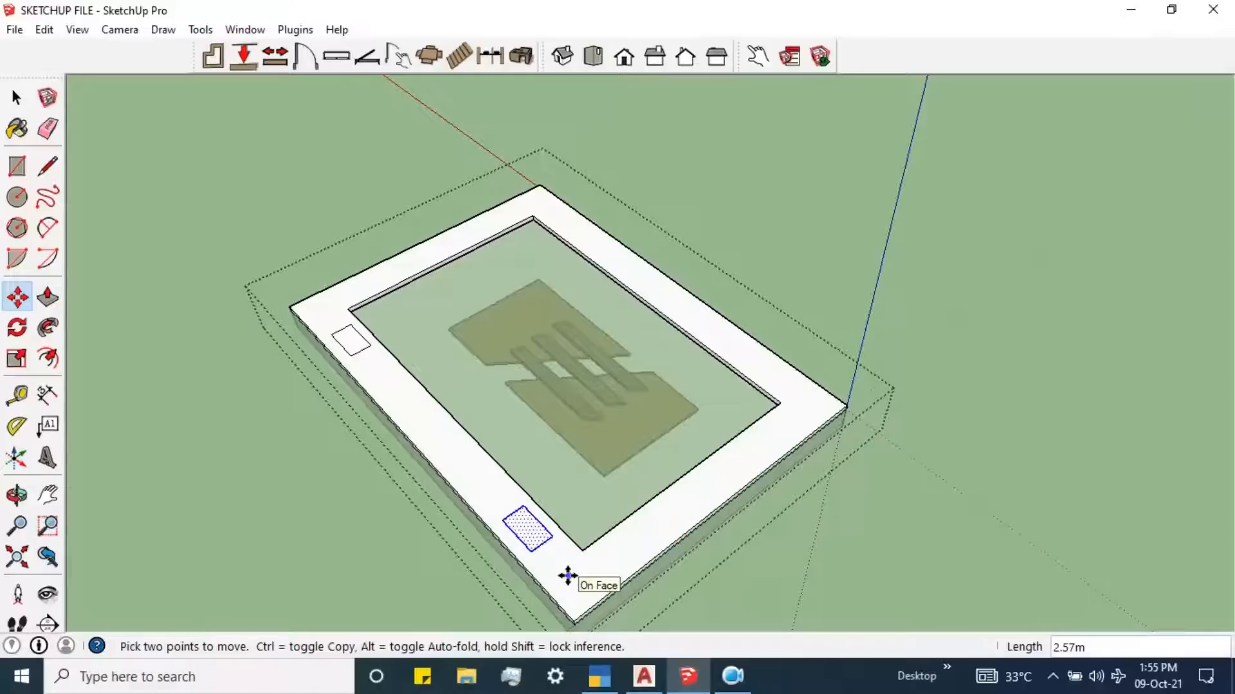
{"action": "type", "text": "/2"}
{"action": "key", "text": "Return"}
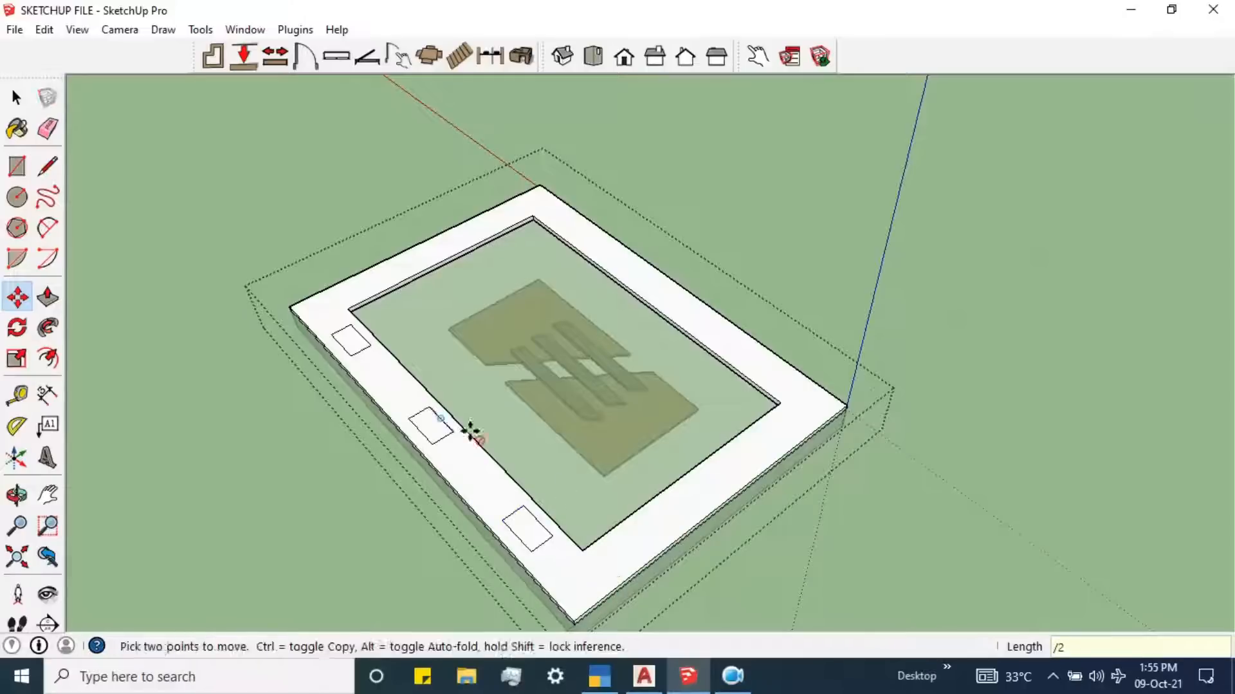
- Copy the three rectangles about 2.42 m across to the frame's opposite long side
{"action": "left_click", "coordinate": [16, 97]}
{"action": "scroll", "coordinate": [504, 480], "scroll_direction": "up", "scroll_amount": 3}
{"action": "left_click", "coordinate": [538, 555]}
{"action": "left_click", "coordinate": [409, 412], "text": "shift"}
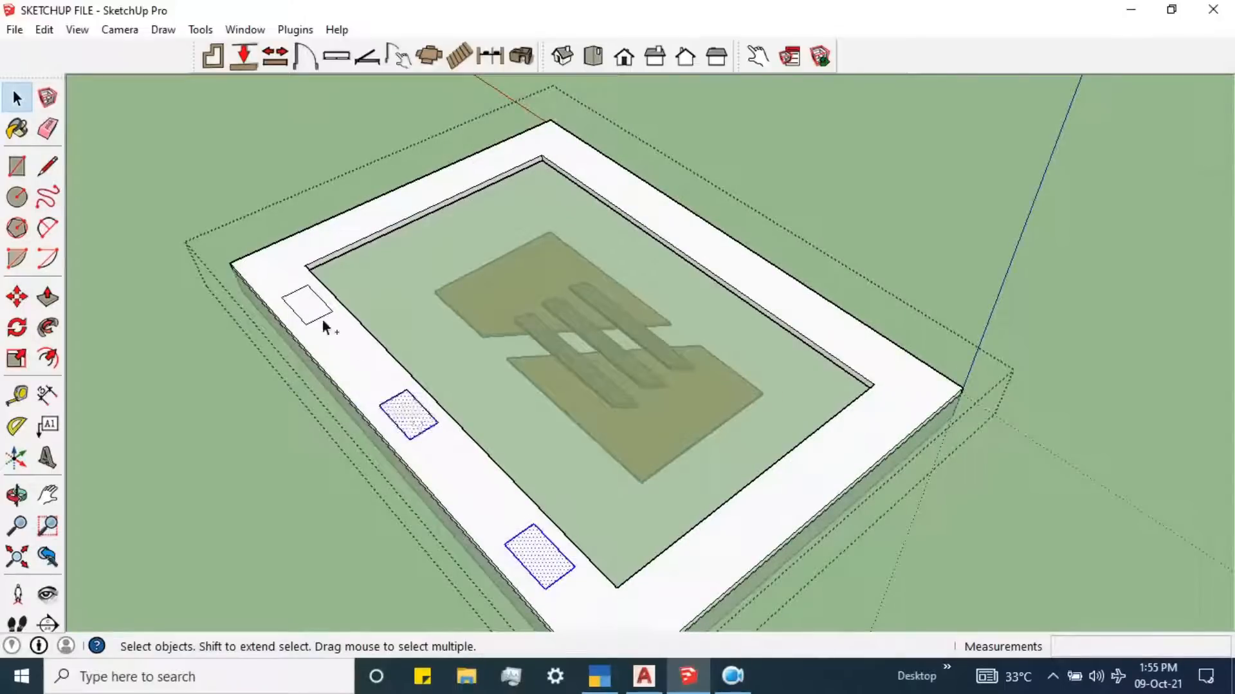
{"action": "left_click", "coordinate": [17, 297]}
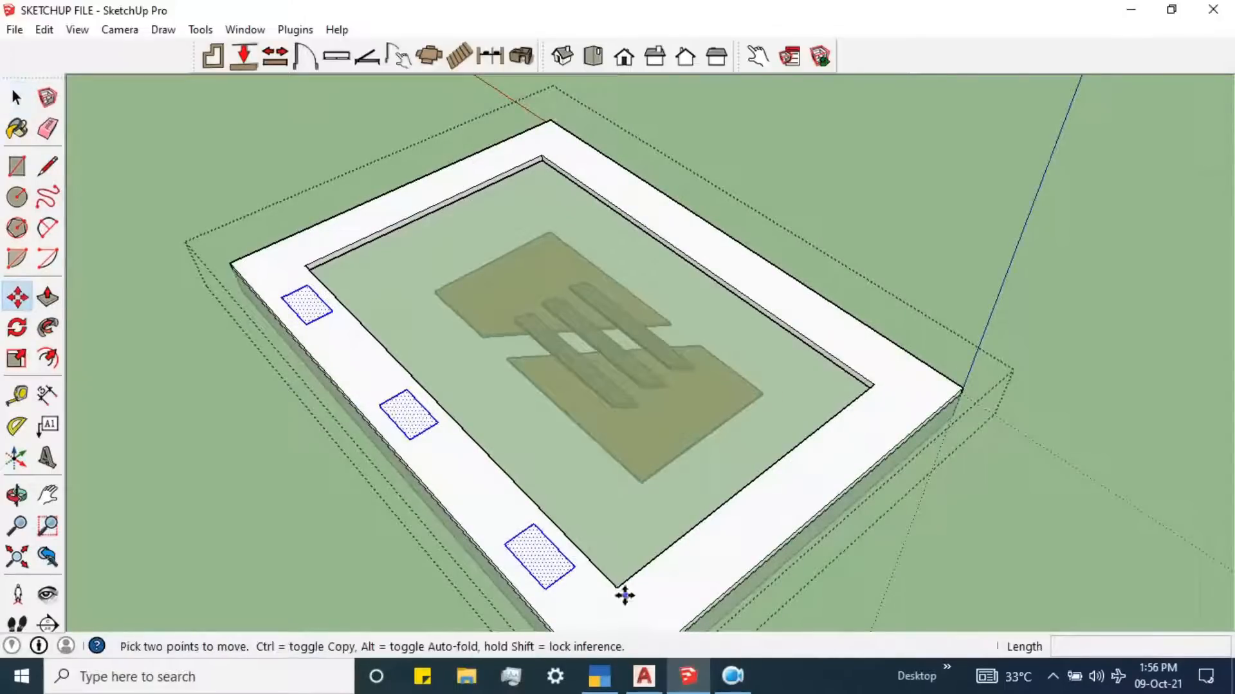
{"action": "left_click", "coordinate": [635, 616]}
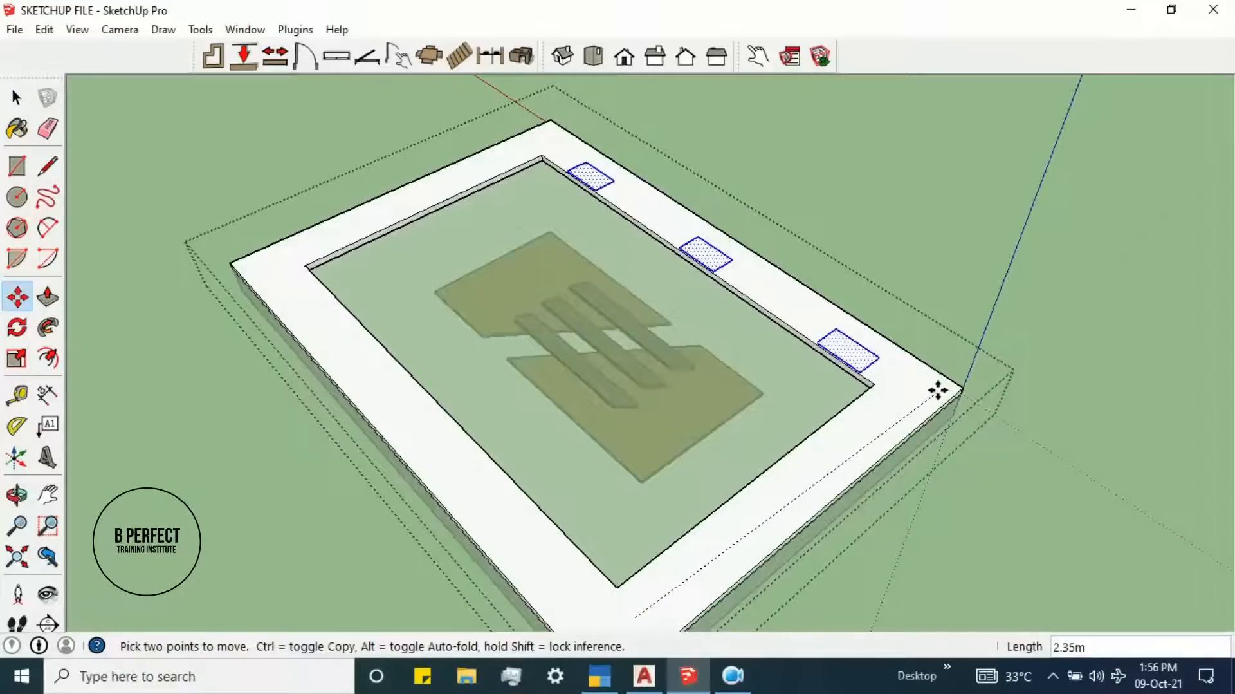
{"action": "key", "text": "ctrl"}
{"action": "scroll", "coordinate": [947, 383], "scroll_direction": "up", "scroll_amount": 4}
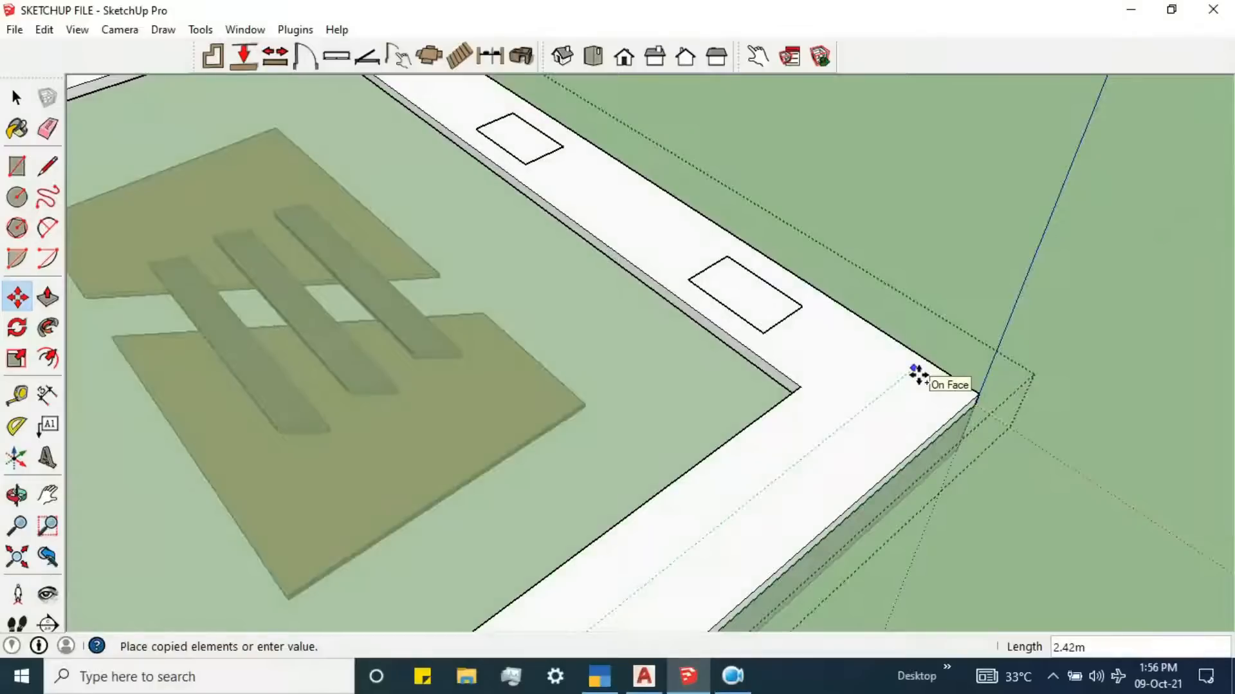
{"action": "left_click", "coordinate": [918, 374]}
- Copy the face and edges of the end rectangle on the original long side to the clipboard
{"action": "scroll", "coordinate": [918, 375], "scroll_direction": "down", "scroll_amount": 2}
{"action": "middle_click_drag", "start_coordinate": [927, 333], "coordinate": [606, 339]}
{"action": "left_click", "coordinate": [16, 96]}
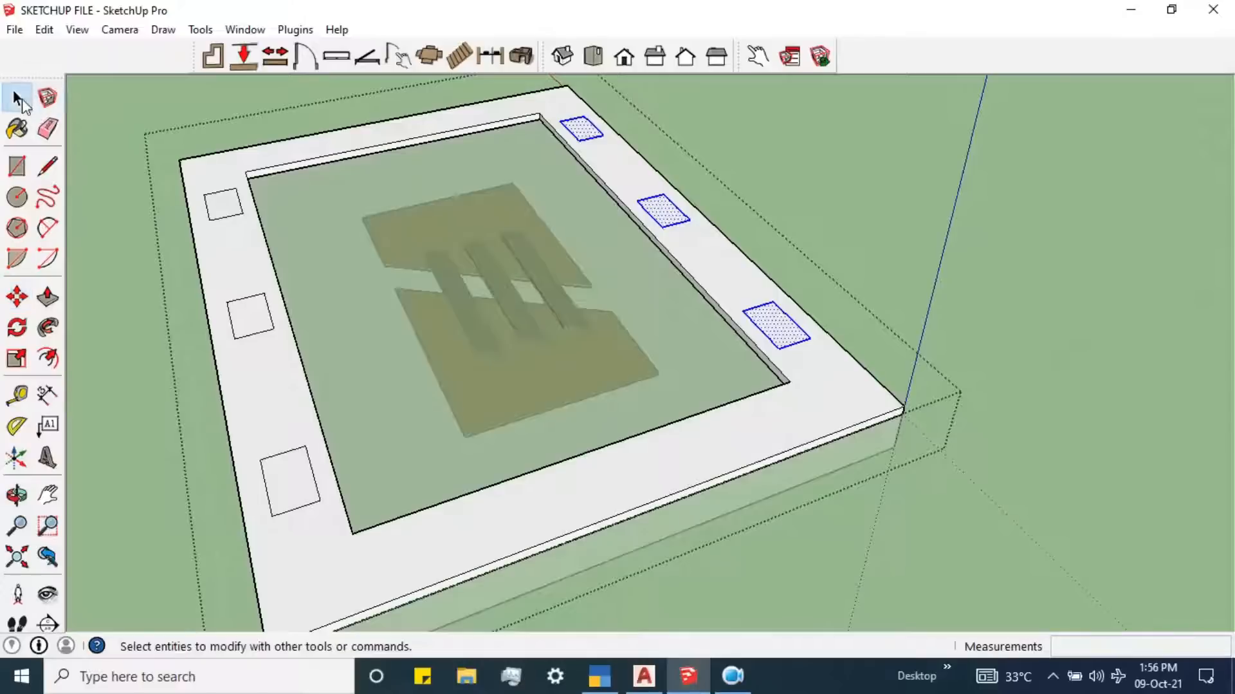
{"action": "scroll", "coordinate": [269, 480], "scroll_direction": "up", "scroll_amount": 2}
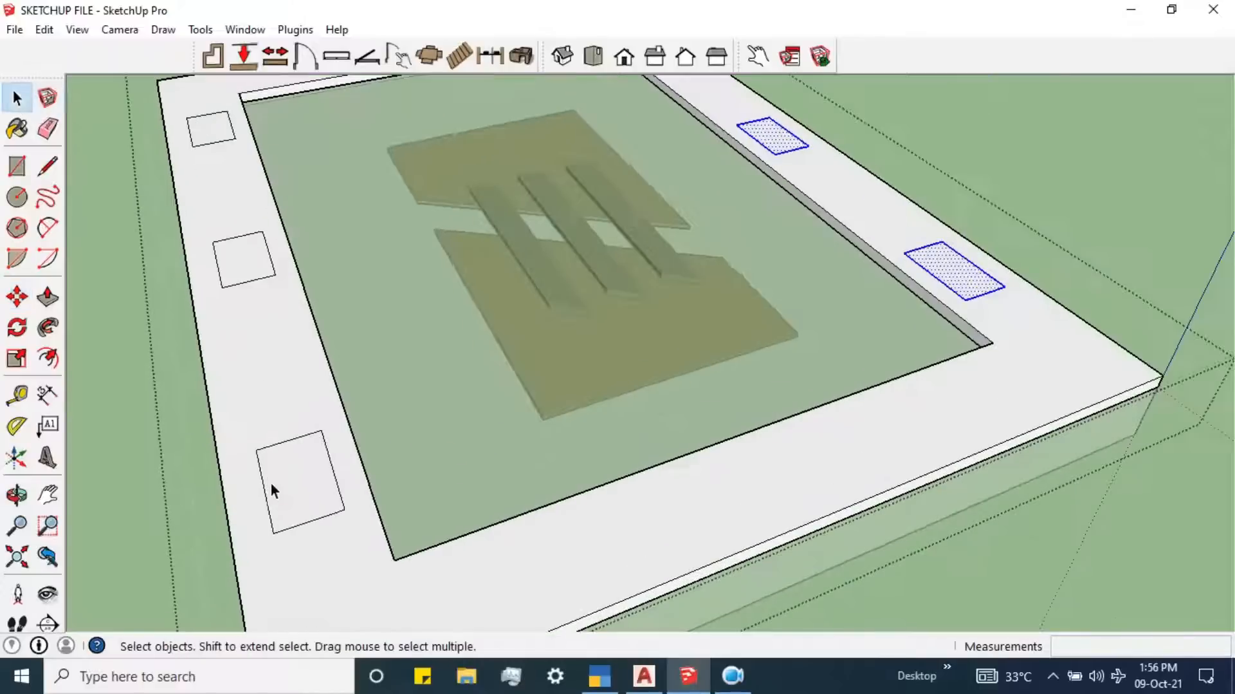
{"action": "left_click", "coordinate": [319, 480]}
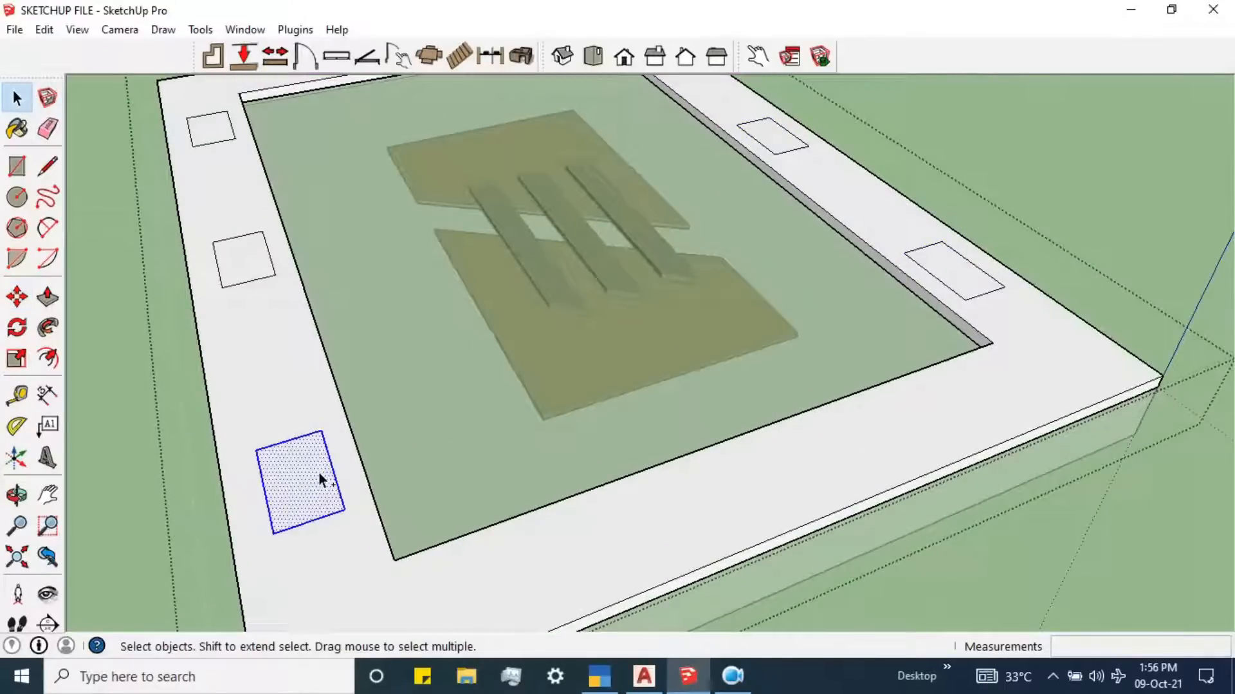
{"action": "scroll", "coordinate": [319, 474], "scroll_direction": "down", "scroll_amount": 2}
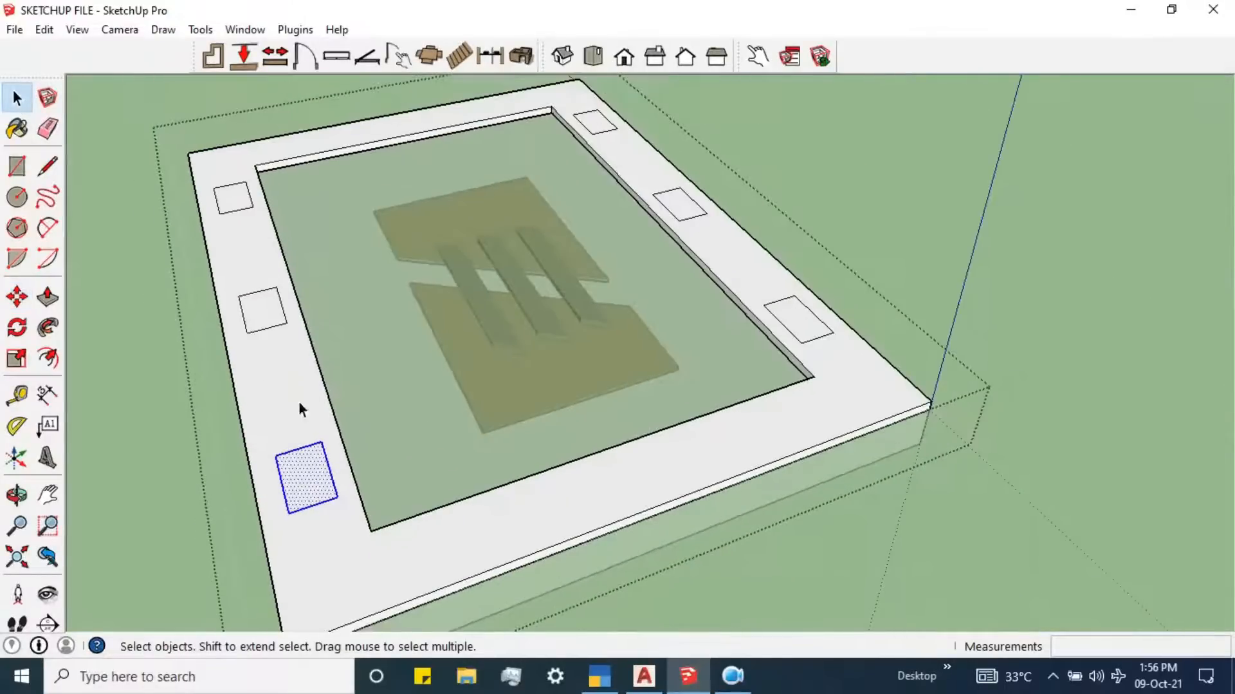
{"action": "scroll", "coordinate": [292, 481], "scroll_direction": "up", "scroll_amount": 2}
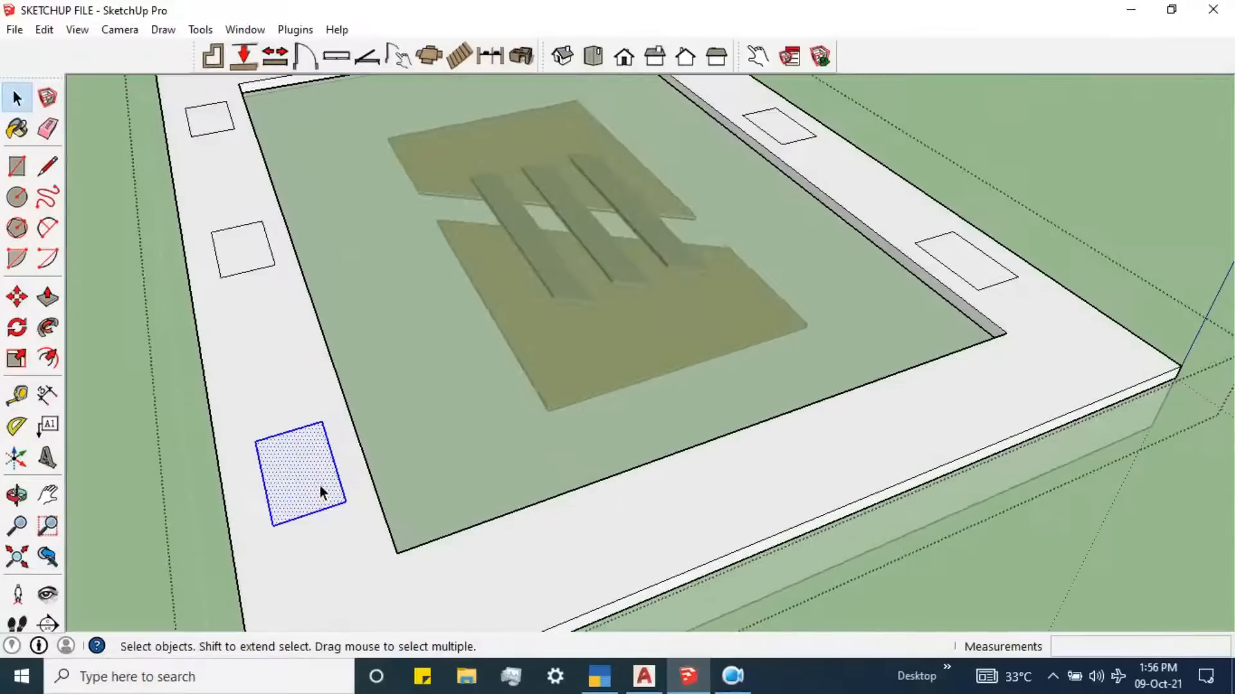
- Push the three rectangles on the original long side 0.05 m down to cut openings through the frame
{"action": "left_click", "coordinate": [43, 299]}
{"action": "scroll", "coordinate": [353, 460], "scroll_direction": "up", "scroll_amount": 2}
{"action": "left_click_drag", "start_coordinate": [251, 445], "coordinate": [254, 534]}
{"action": "left_click", "coordinate": [252, 536]}
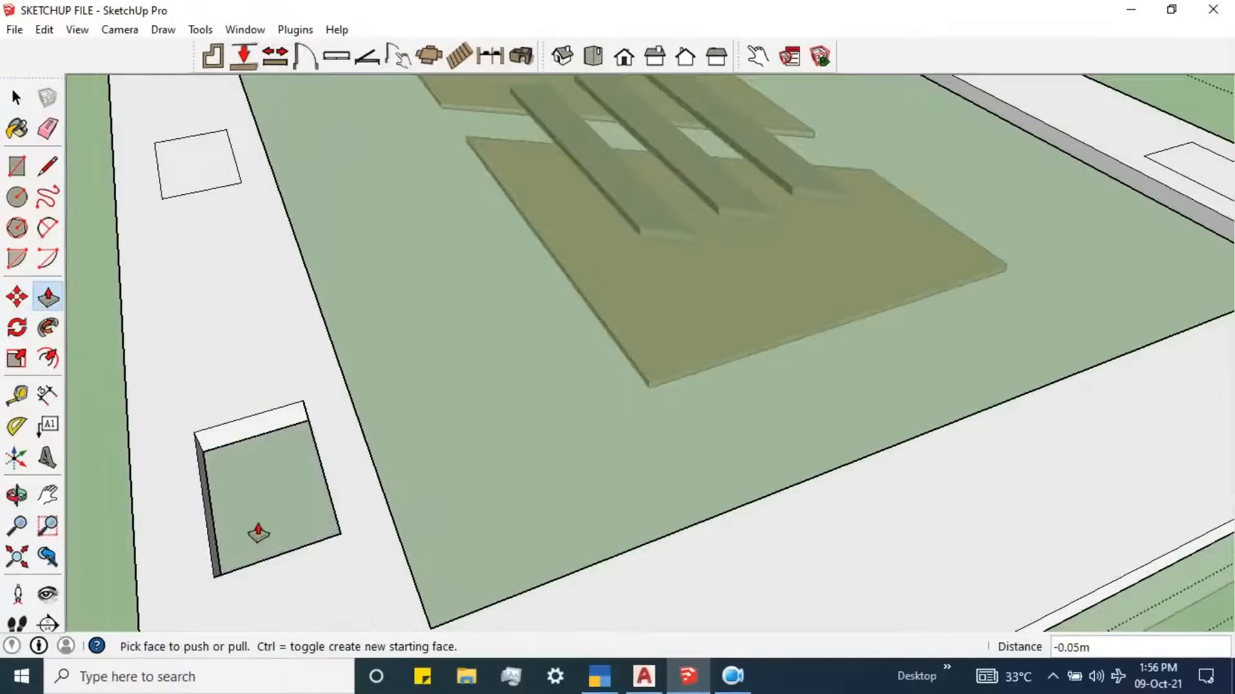
{"action": "double_click", "coordinate": [194, 173]}
{"action": "scroll", "coordinate": [435, 301], "scroll_direction": "down", "scroll_amount": 2}
{"action": "scroll", "coordinate": [483, 325], "scroll_direction": "down", "scroll_amount": 2}
{"action": "scroll", "coordinate": [377, 182], "scroll_direction": "up", "scroll_amount": 5}
{"action": "left_click", "coordinate": [281, 190]}
{"action": "left_click", "coordinate": [280, 191]}
{"action": "scroll", "coordinate": [409, 469], "scroll_direction": "down", "scroll_amount": 2}
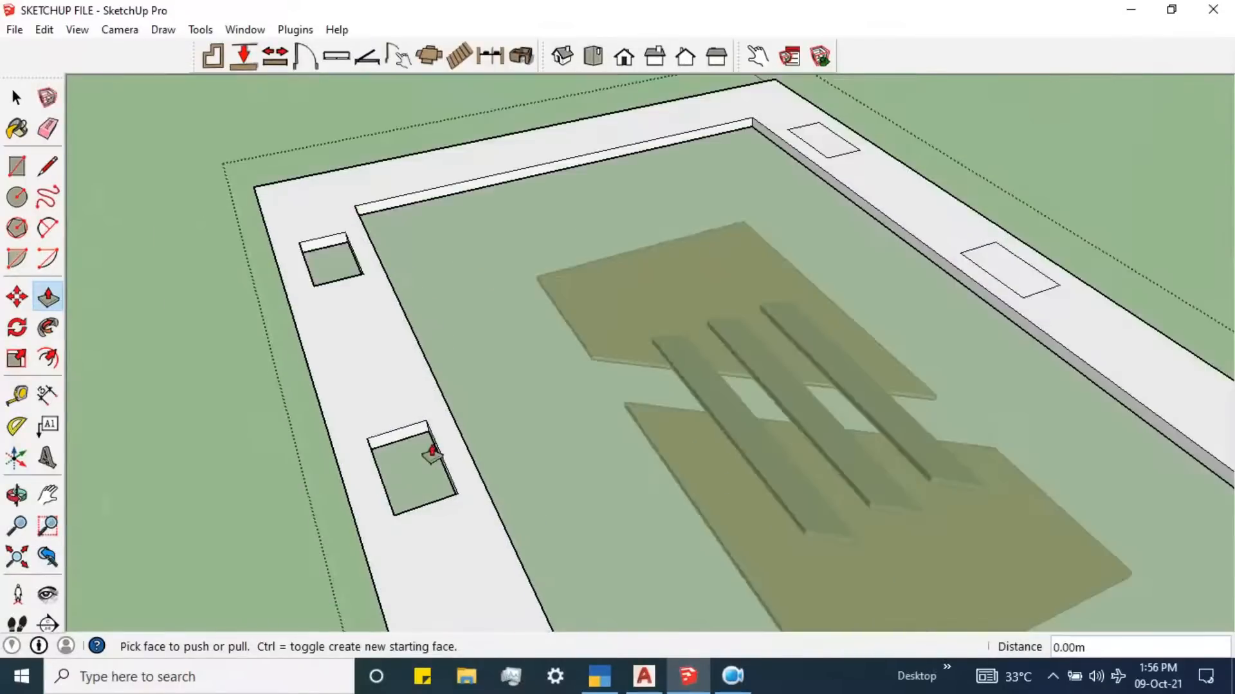
- Push the three rectangles on the opposite long side down by the same 0.05 m
{"action": "scroll", "coordinate": [711, 199], "scroll_direction": "up", "scroll_amount": 5}
{"action": "double_click", "coordinate": [738, 220]}
{"action": "scroll", "coordinate": [945, 308], "scroll_direction": "down", "scroll_amount": 2}
{"action": "middle_click_drag", "start_coordinate": [946, 308], "coordinate": [722, 406]}
{"action": "double_click", "coordinate": [723, 402]}
{"action": "scroll", "coordinate": [724, 402], "scroll_direction": "down", "scroll_amount": 2}
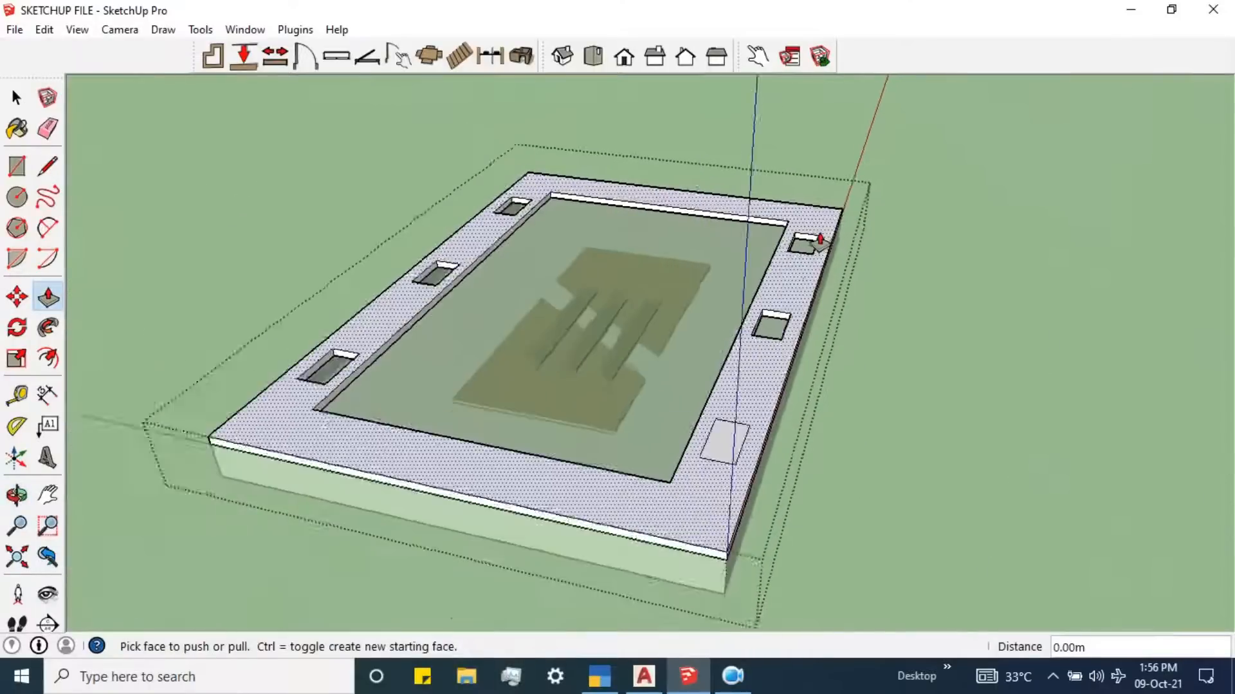
{"action": "scroll", "coordinate": [740, 386], "scroll_direction": "up", "scroll_amount": 4}
{"action": "double_click", "coordinate": [746, 372]}
{"action": "scroll", "coordinate": [482, 350], "scroll_direction": "down", "scroll_amount": 3}
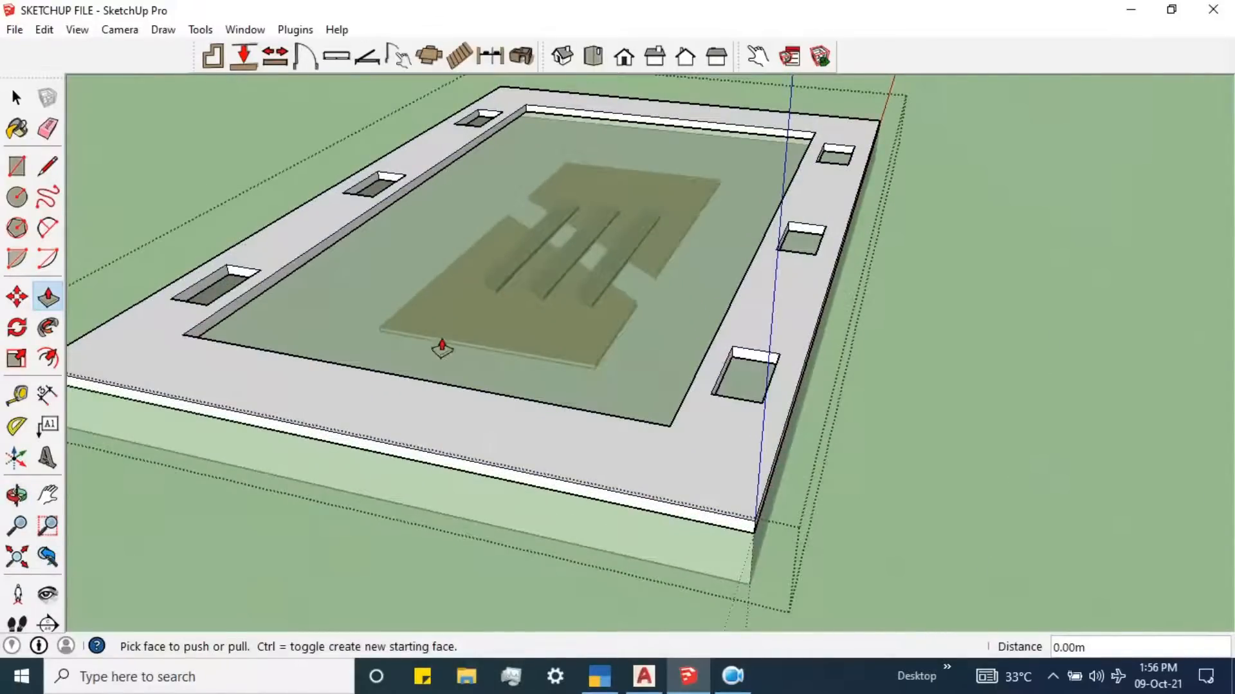
- Leave the frame group and paste the copied rectangle in the empty space beside the panel
{"action": "middle_click_drag", "start_coordinate": [483, 350], "coordinate": [847, 384]}
{"action": "scroll", "coordinate": [850, 389], "scroll_direction": "up", "scroll_amount": 3}
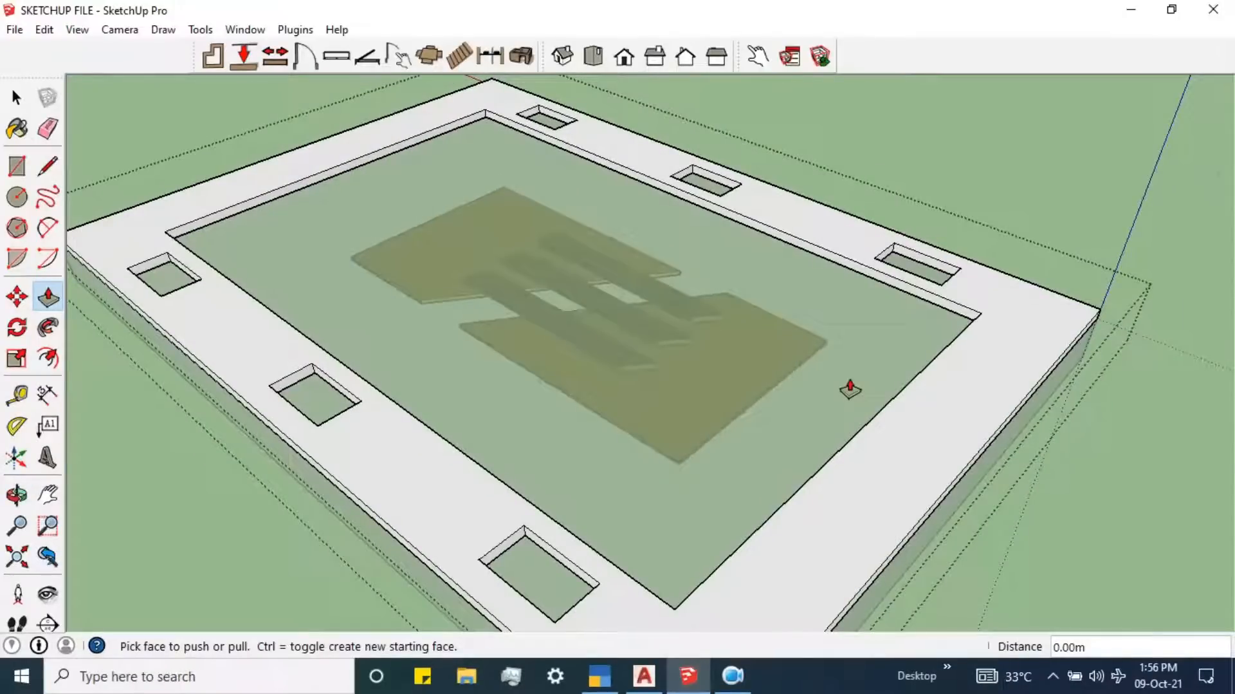
{"action": "middle_click_drag", "start_coordinate": [955, 437], "coordinate": [937, 379]}
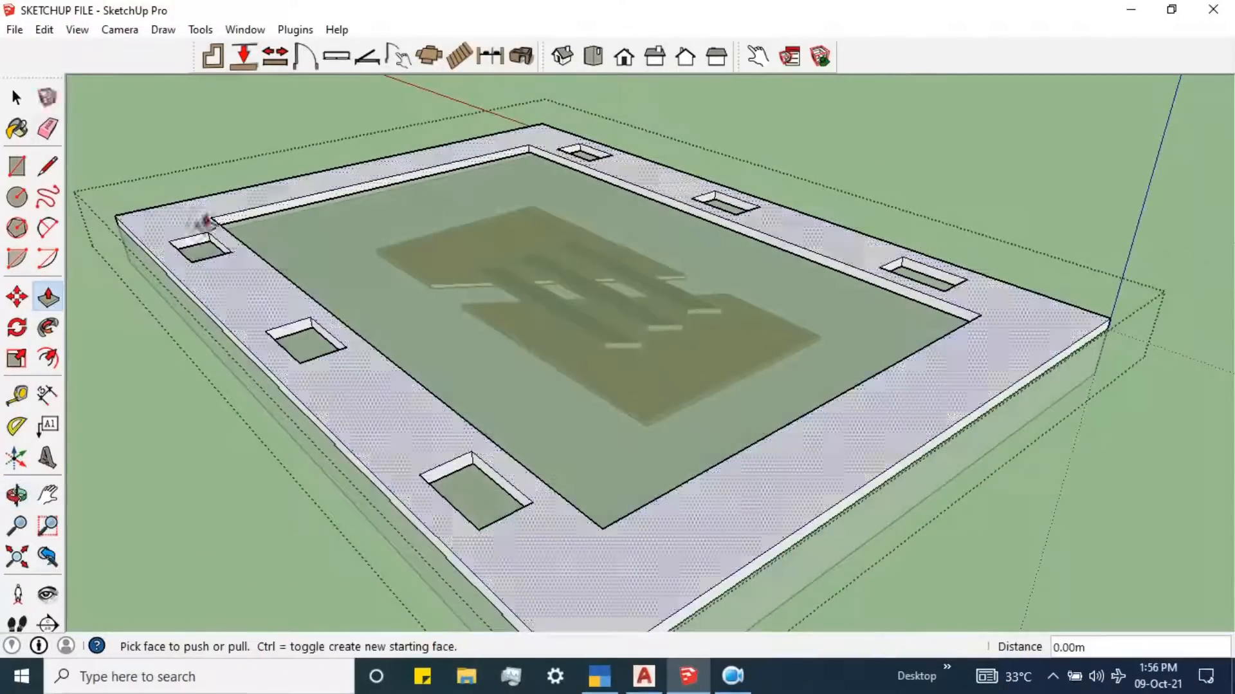
{"action": "left_click", "coordinate": [15, 97]}
{"action": "scroll", "coordinate": [523, 253], "scroll_direction": "down", "scroll_amount": 3}
{"action": "middle_click_drag", "start_coordinate": [523, 253], "coordinate": [634, 329]}
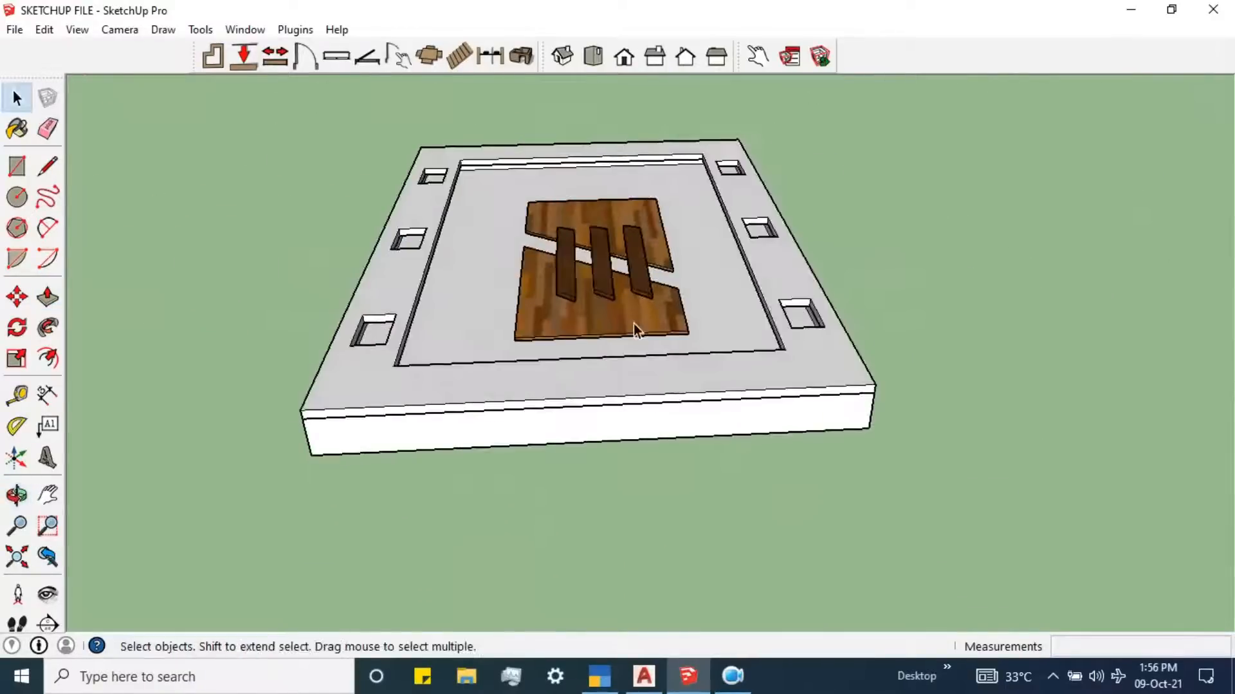
{"action": "key", "text": "ctrl+v"}
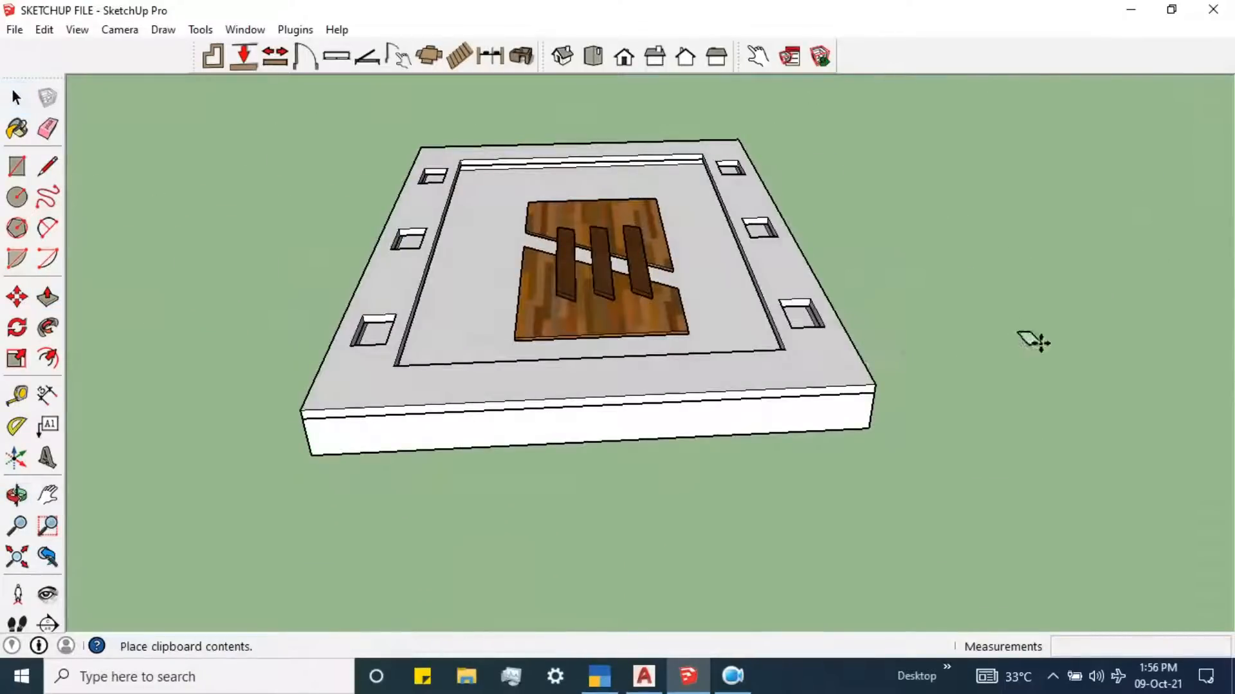
{"action": "middle_click_drag", "start_coordinate": [150, 398], "coordinate": [864, 465]}
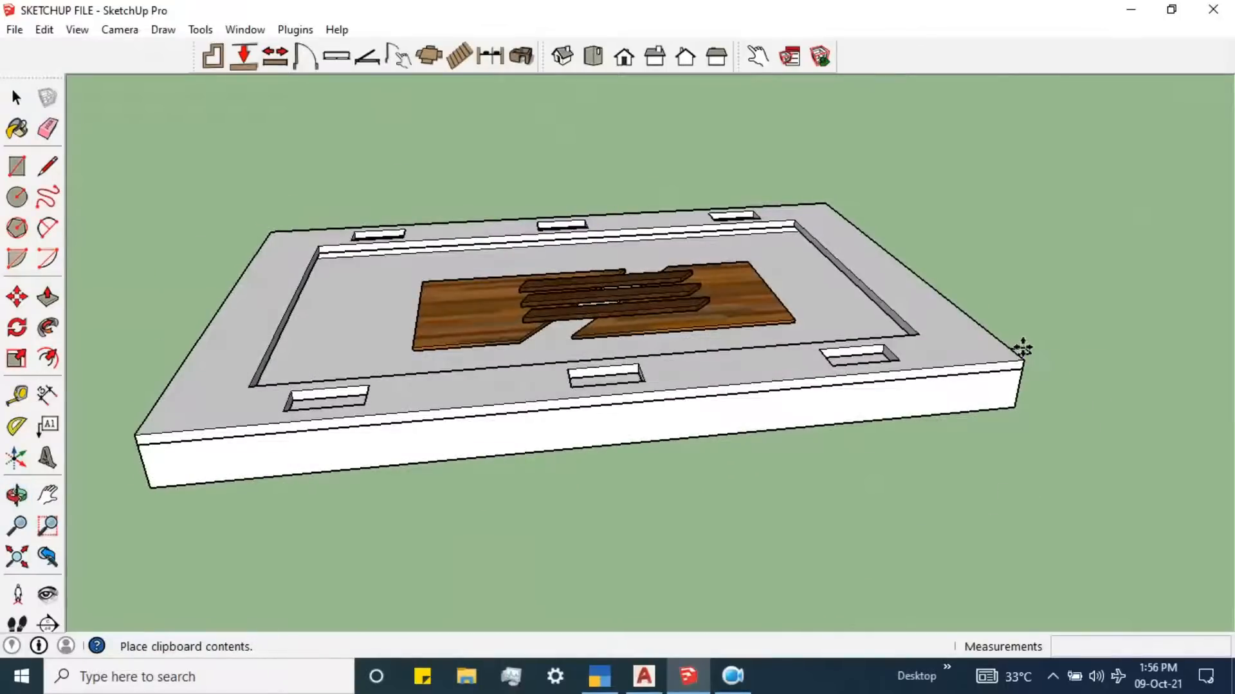
{"action": "left_click", "coordinate": [1113, 317]}
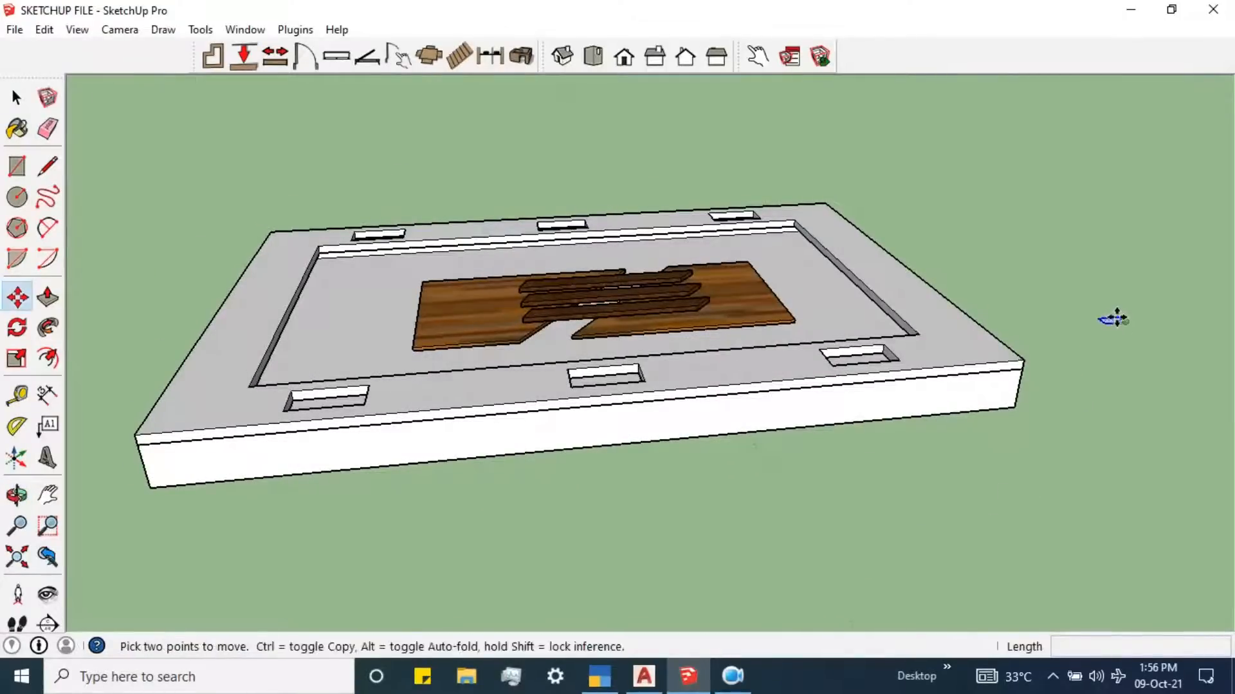
- Make the pasted rectangle a group
{"action": "scroll", "coordinate": [784, 353], "scroll_direction": "down", "scroll_amount": 10}
{"action": "scroll", "coordinate": [1023, 443], "scroll_direction": "up", "scroll_amount": 5}
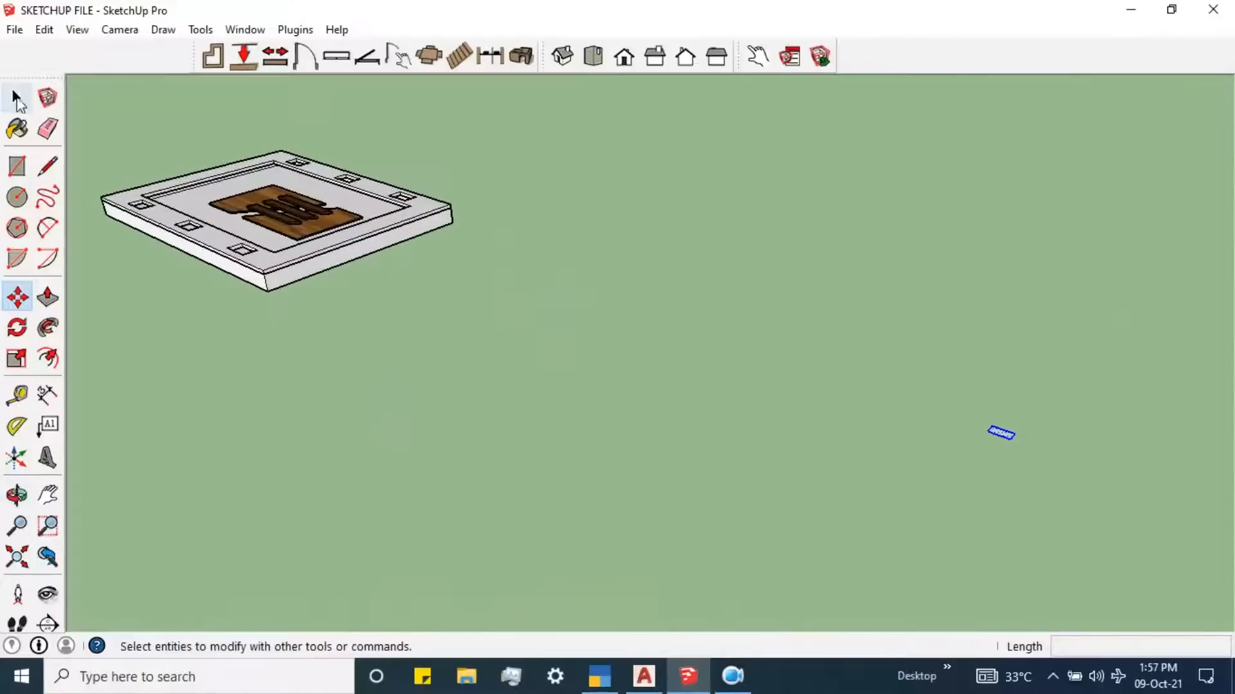
{"action": "right_click", "coordinate": [1001, 433]}
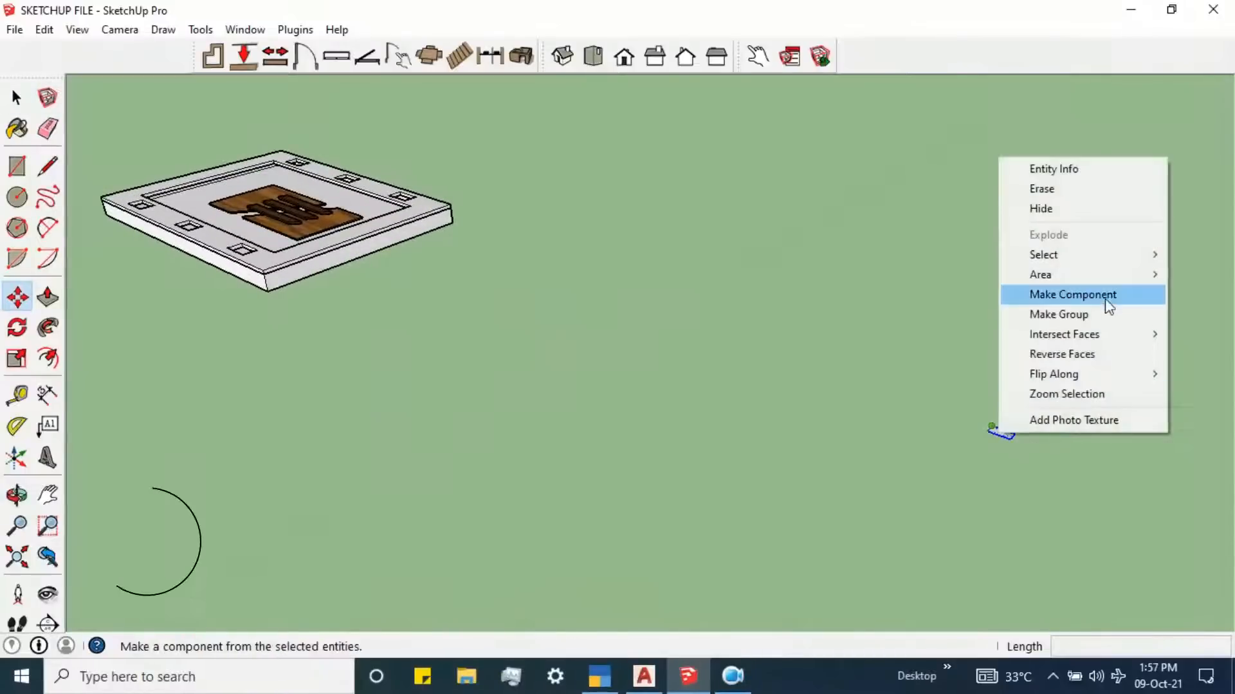
{"action": "left_click", "coordinate": [1087, 320]}
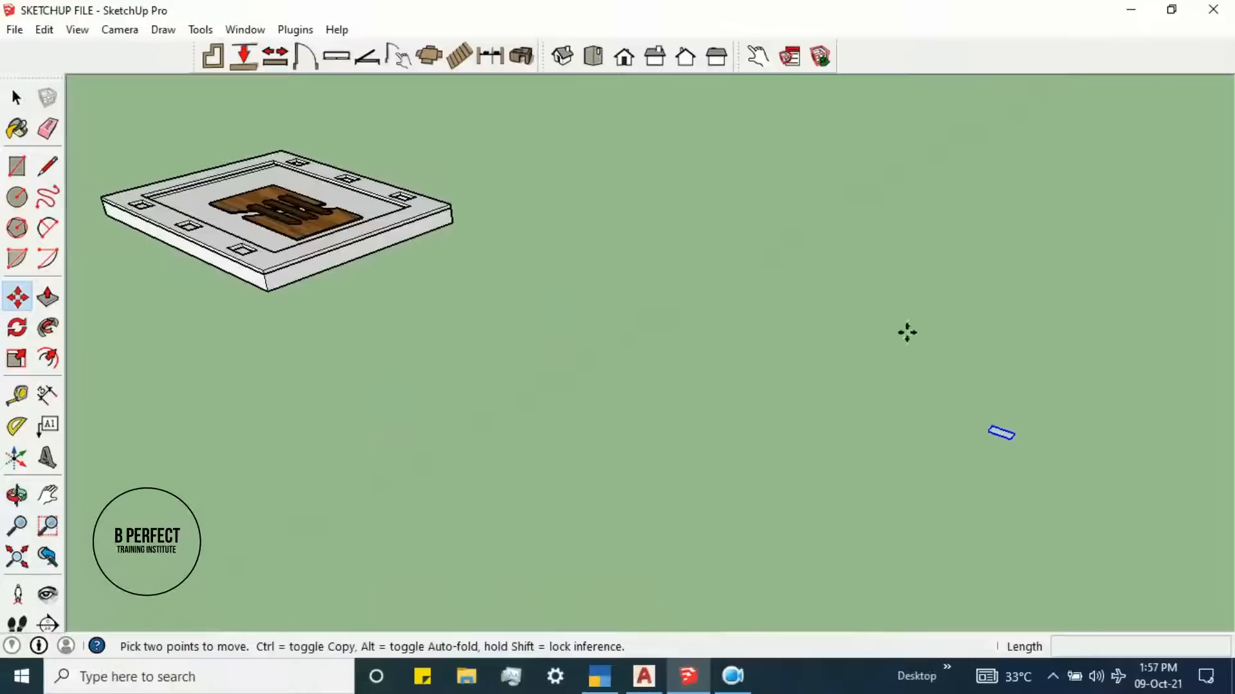
- Move the rectangle group from the empty space into the frame's nearest corner opening, matching its corner to the opening's corner
{"action": "scroll", "coordinate": [1008, 441], "scroll_direction": "up", "scroll_amount": 1}
{"action": "left_click", "coordinate": [1009, 439]}
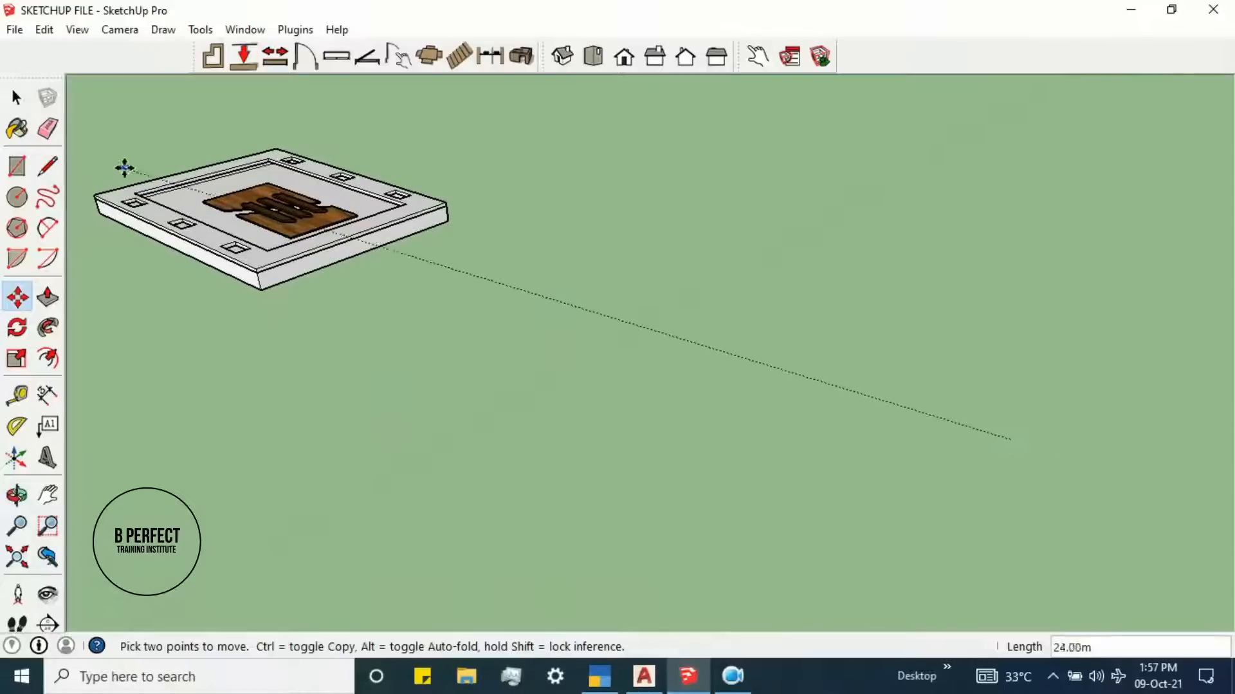
{"action": "scroll", "coordinate": [243, 287], "scroll_direction": "up", "scroll_amount": 5}
{"action": "left_click", "coordinate": [343, 299]}
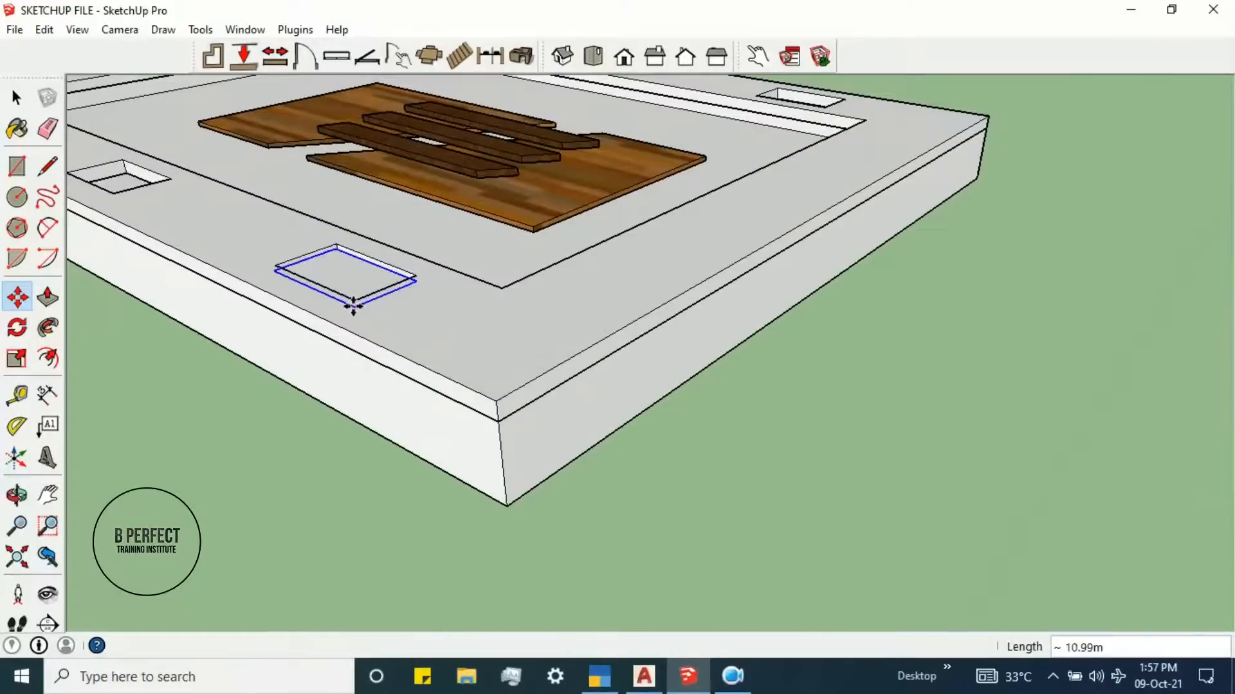
{"action": "scroll", "coordinate": [349, 301], "scroll_direction": "up", "scroll_amount": 2}
{"action": "left_click", "coordinate": [353, 302]}
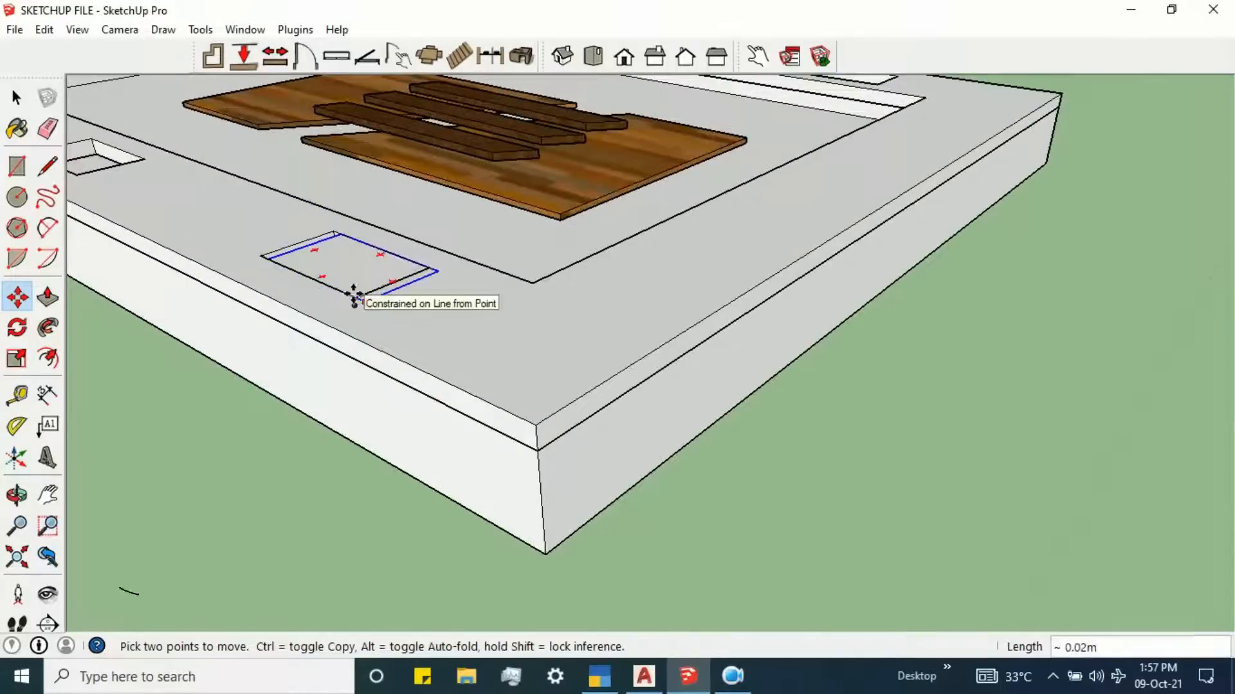
- Convert the rectangle group in the opening into a component
{"action": "middle_click_drag", "start_coordinate": [350, 290], "coordinate": [223, 294]}
{"action": "scroll", "coordinate": [264, 336], "scroll_direction": "up", "scroll_amount": 3}
{"action": "right_click", "coordinate": [400, 366]}
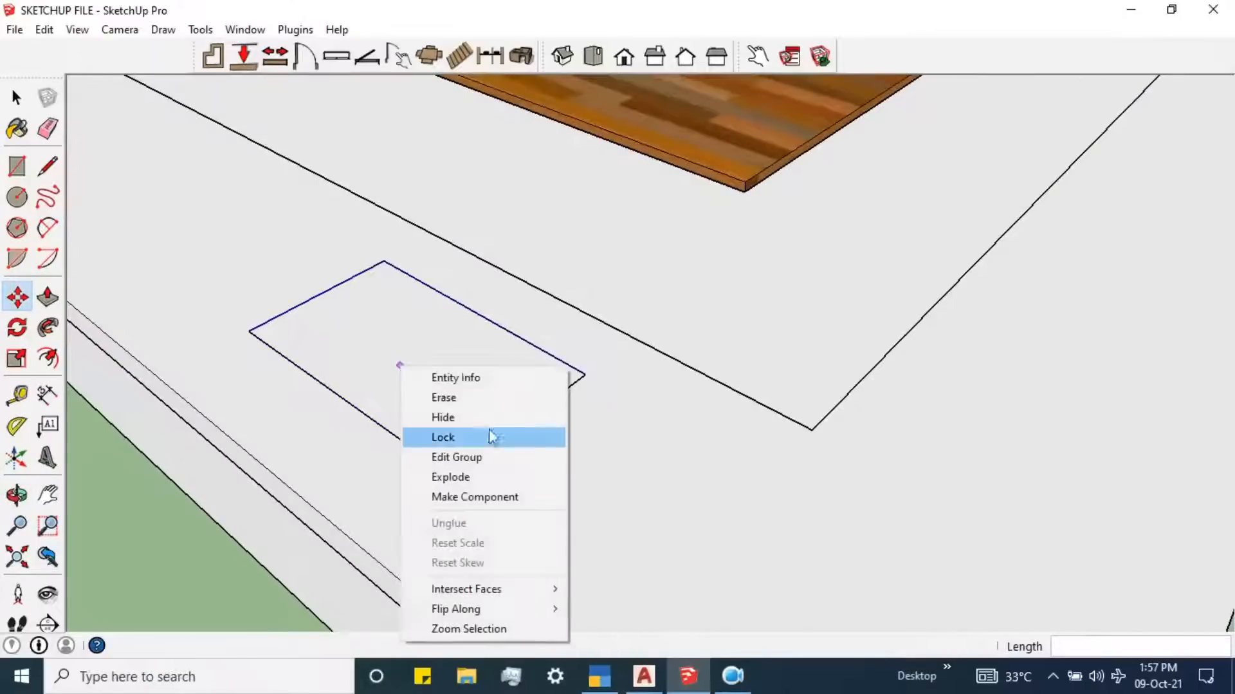
{"action": "left_click", "coordinate": [496, 497]}
{"action": "left_click", "coordinate": [437, 372]}
{"action": "key", "text": "Escape"}
{"action": "left_click", "coordinate": [17, 98]}
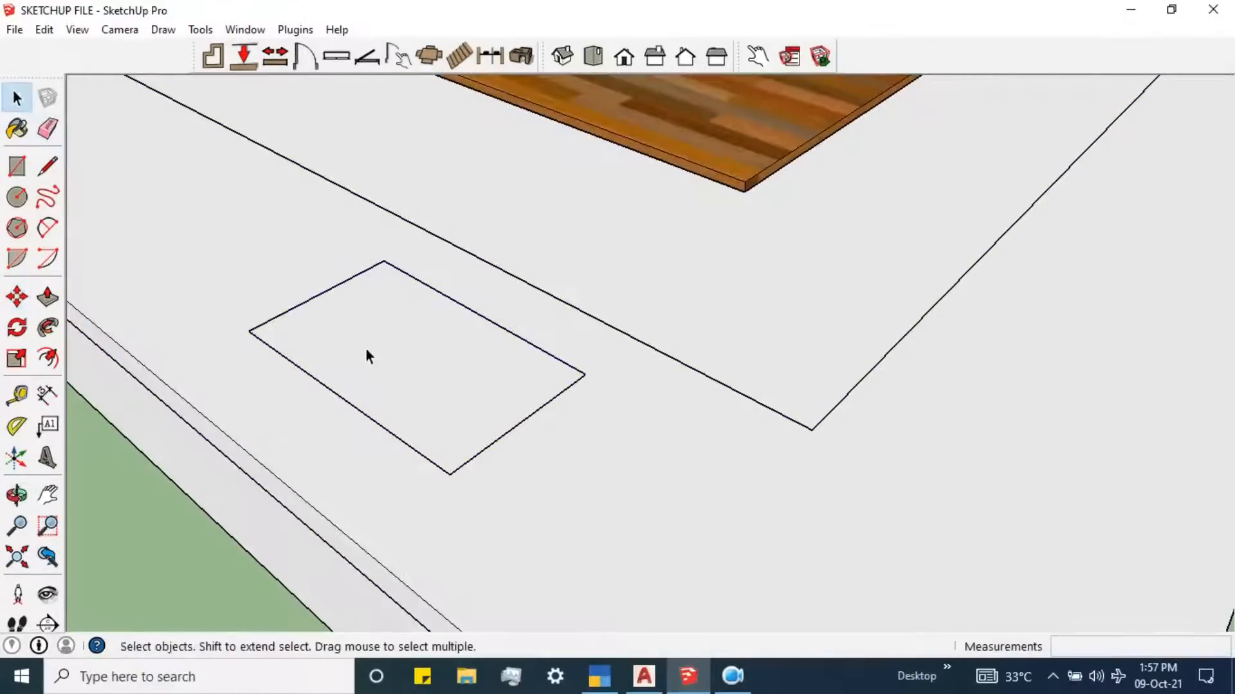
{"action": "scroll", "coordinate": [579, 361], "scroll_direction": "down", "scroll_amount": 3}
{"action": "left_click", "coordinate": [579, 361]}
{"action": "right_click", "coordinate": [495, 367]}
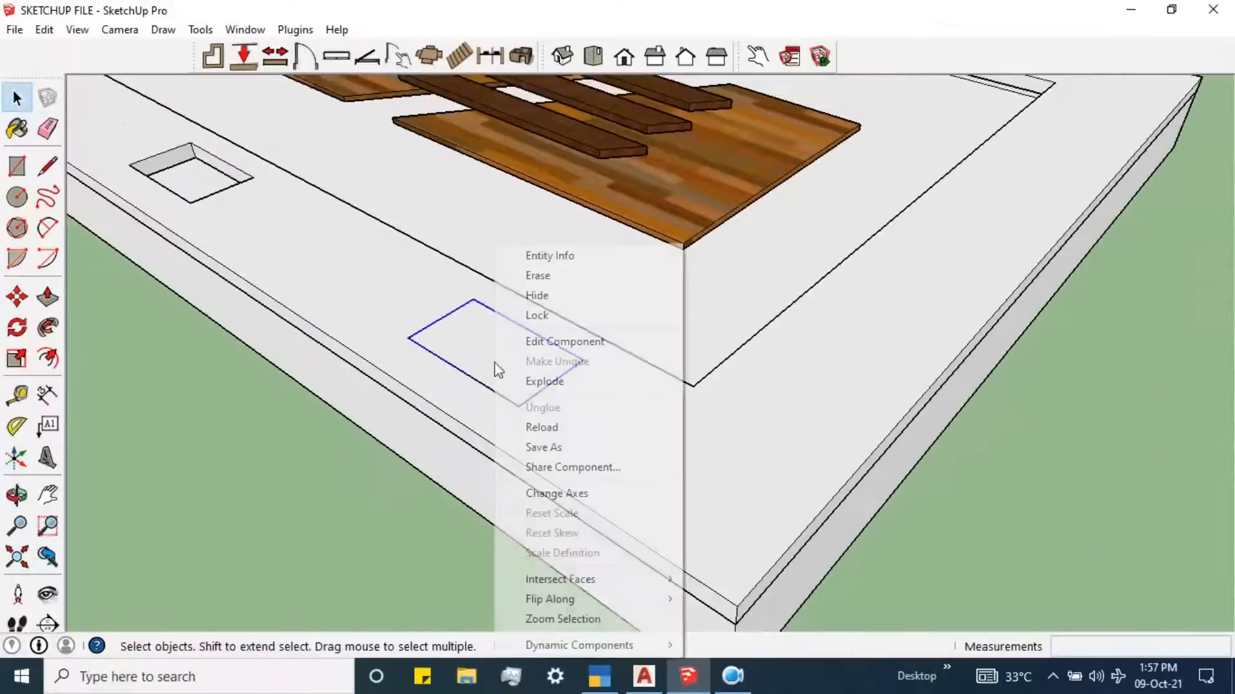
{"action": "left_click", "coordinate": [466, 347]}
- Edit the rectangle component and extrude its face into a thin slab about 0.02 m thick
{"action": "double_click", "coordinate": [465, 341]}
{"action": "scroll", "coordinate": [464, 341], "scroll_direction": "up", "scroll_amount": 3}
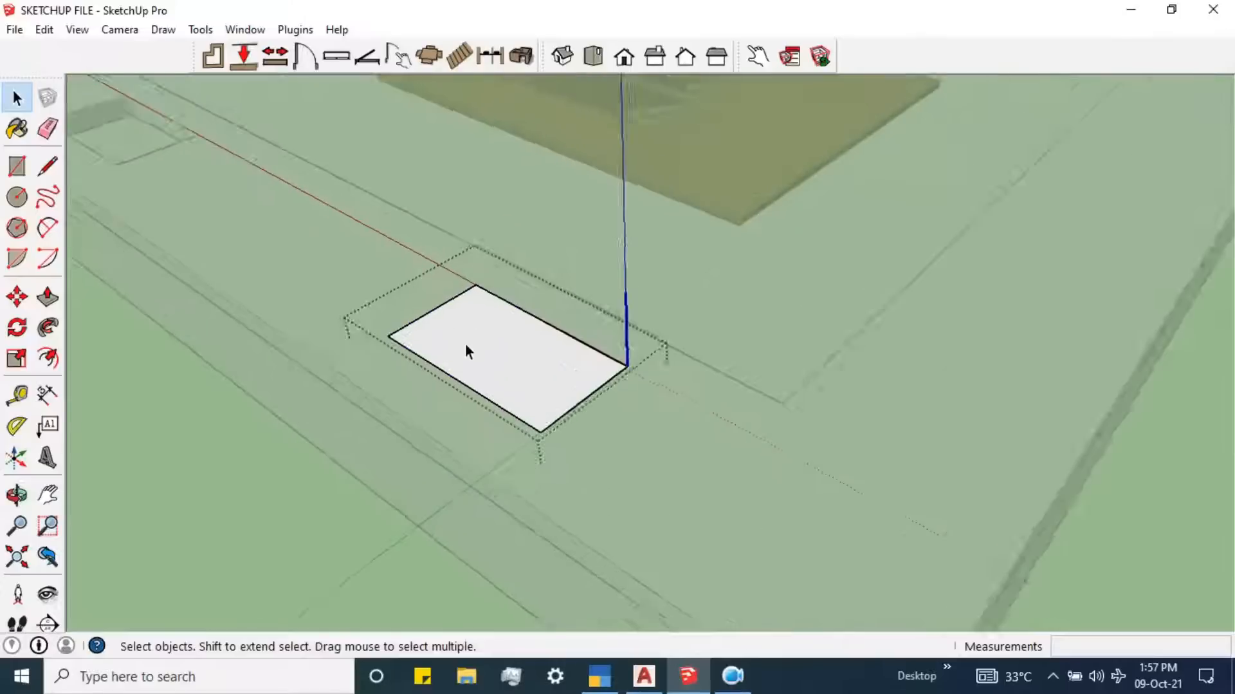
{"action": "left_click", "coordinate": [47, 296]}
{"action": "left_click_drag", "start_coordinate": [414, 336], "coordinate": [426, 337]}
{"action": "key", "text": "space"}
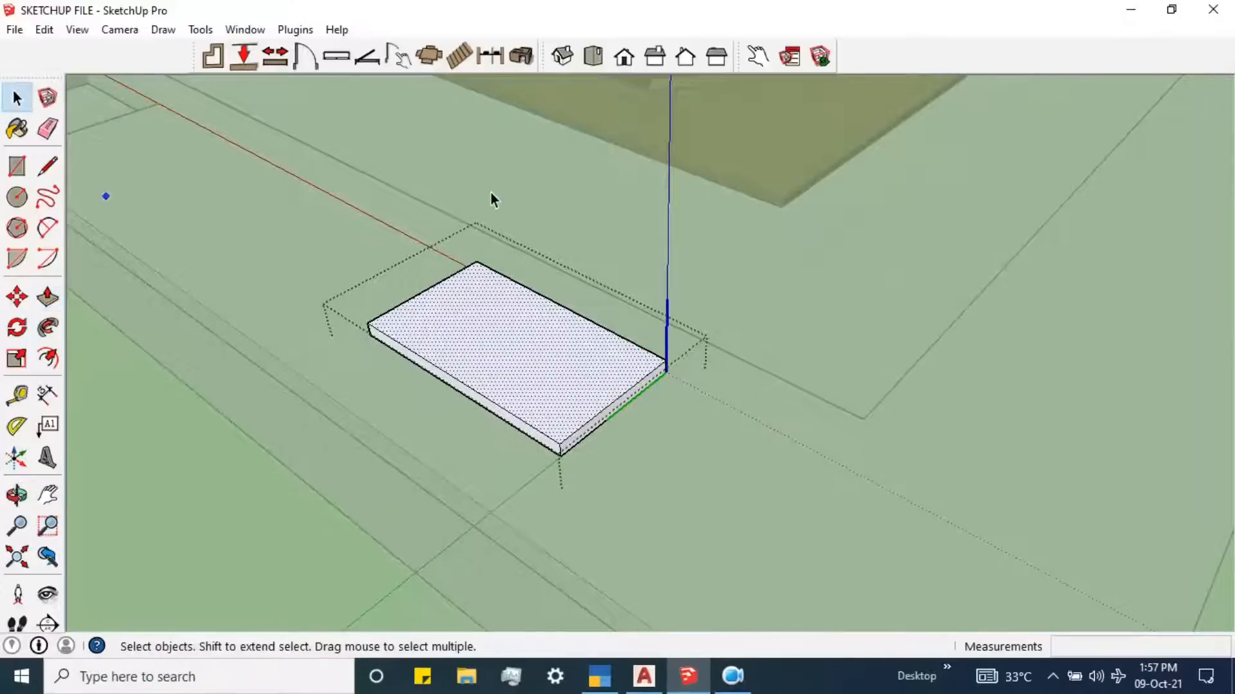
{"action": "key", "text": "Escape"}
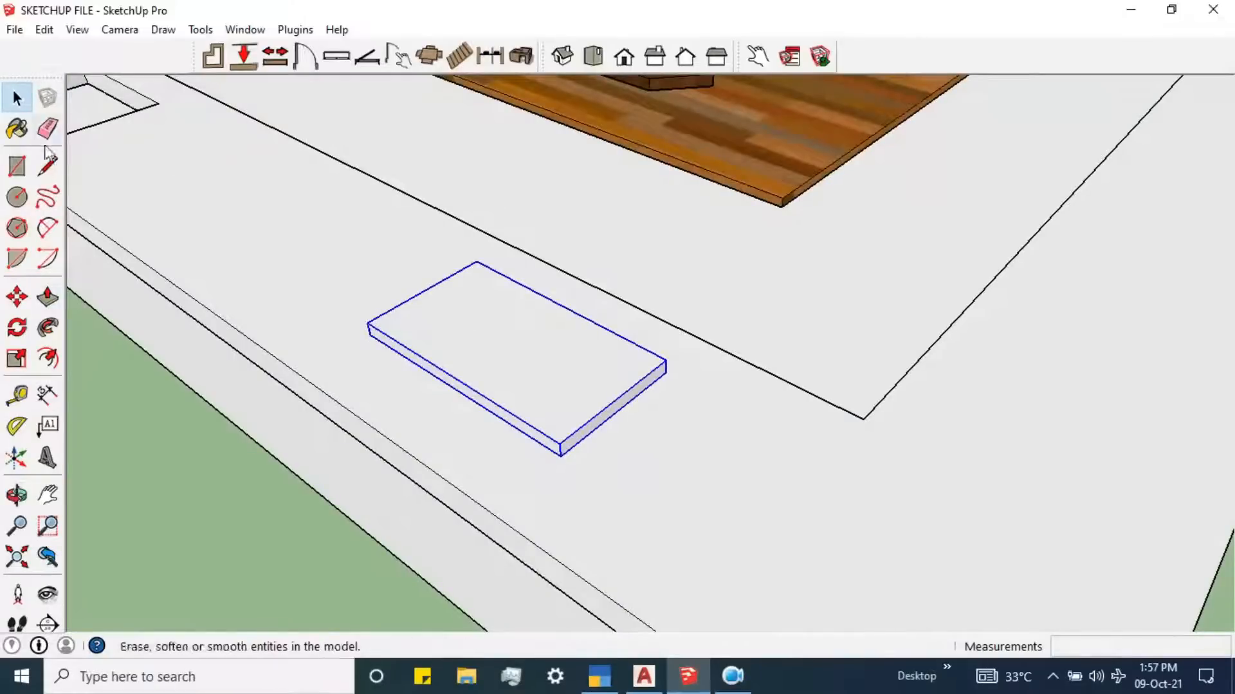
- Paint the slab component with the Wood_Cherry_Original material
{"action": "left_click", "coordinate": [17, 128]}
{"action": "left_click", "coordinate": [459, 337]}
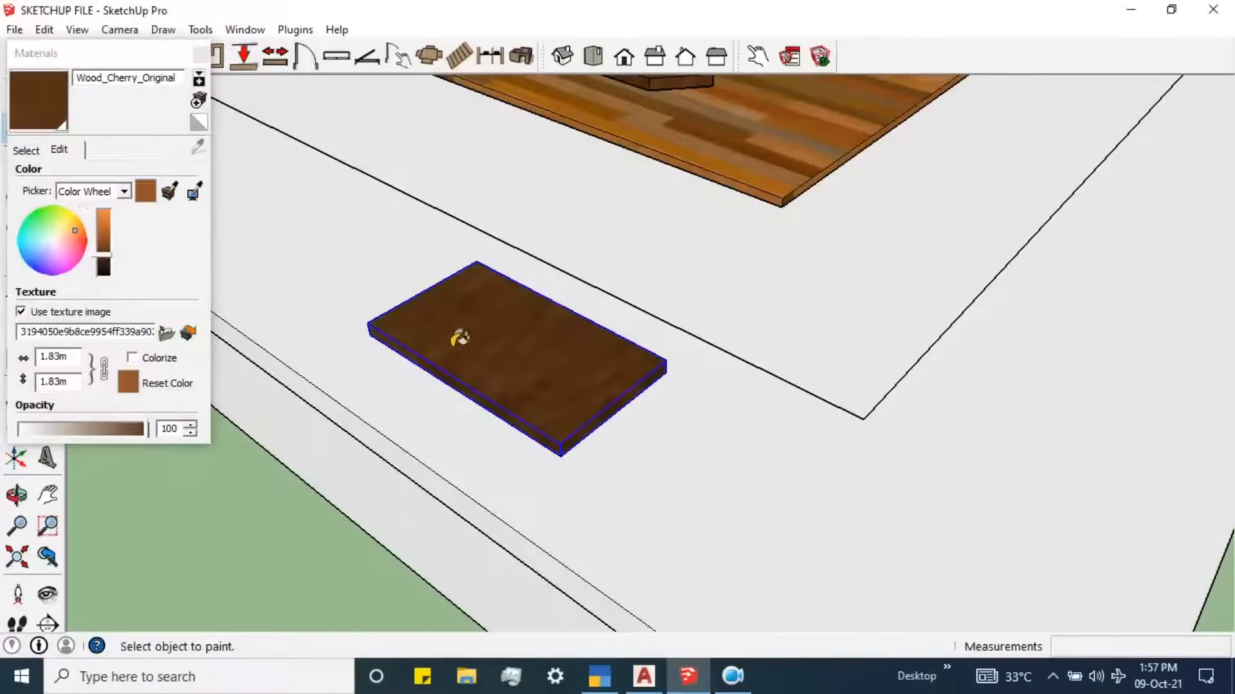
{"action": "left_click", "coordinate": [201, 53]}
{"action": "key", "text": "space"}
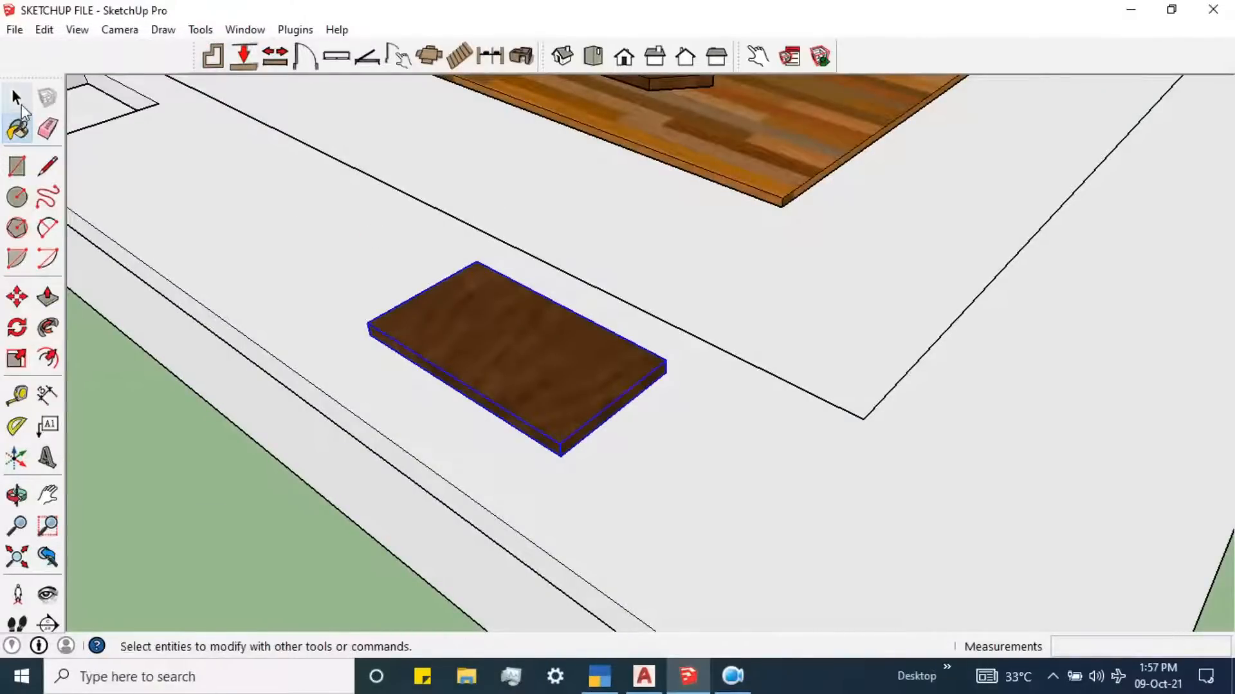
- Lower the wood slab flush with the frame's top face and a further 0.02 m into the opening
{"action": "scroll", "coordinate": [557, 430], "scroll_direction": "up", "scroll_amount": 2}
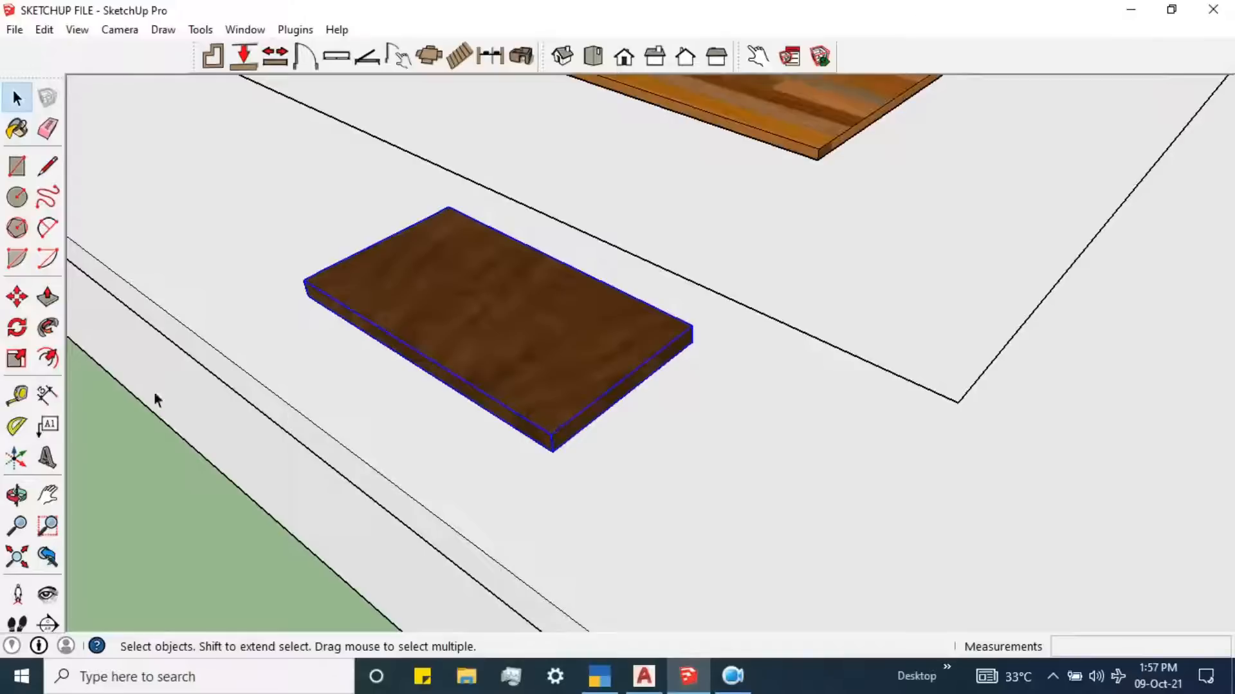
{"action": "left_click", "coordinate": [17, 297]}
{"action": "scroll", "coordinate": [550, 426], "scroll_direction": "up", "scroll_amount": 1}
{"action": "left_click", "coordinate": [570, 433]}
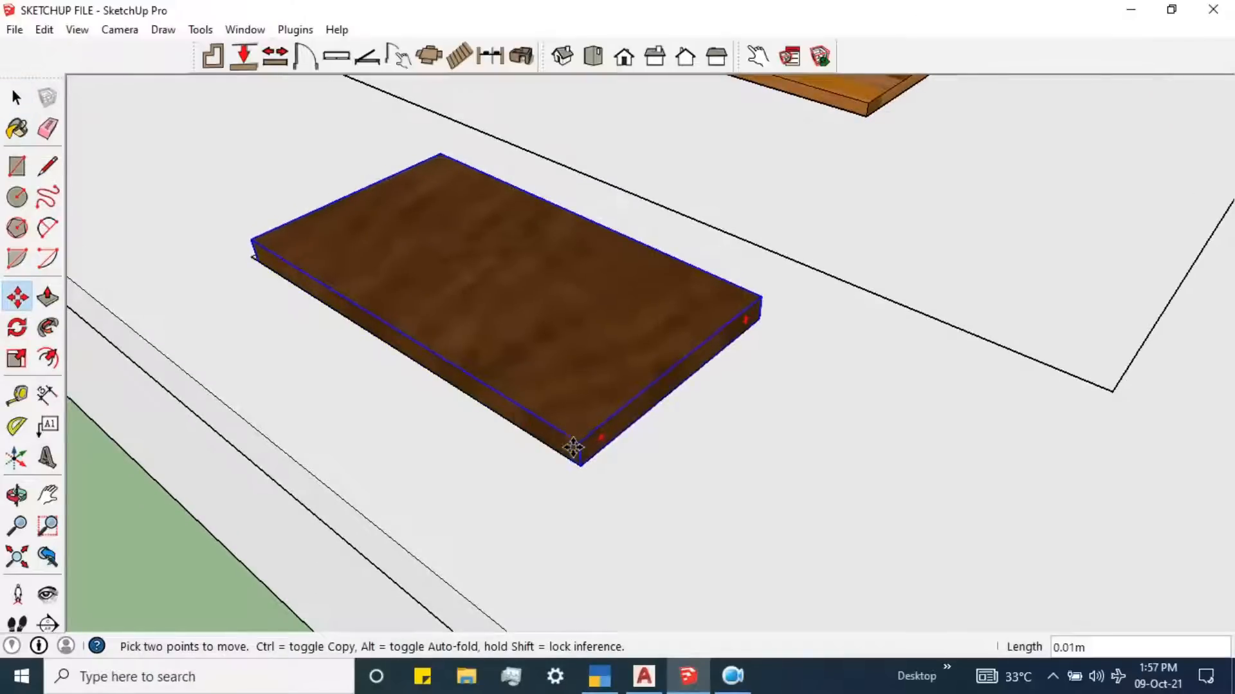
{"action": "left_click", "coordinate": [569, 457]}
{"action": "scroll", "coordinate": [702, 418], "scroll_direction": "down", "scroll_amount": 3}
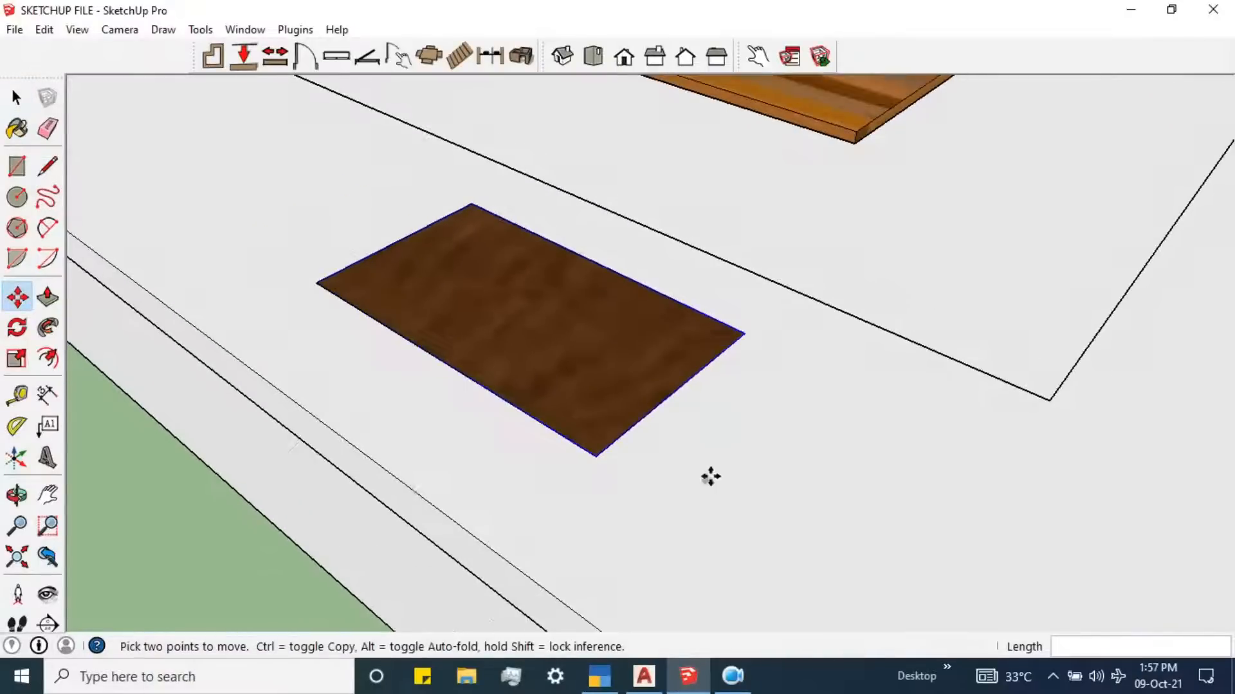
{"action": "middle_click_drag", "start_coordinate": [711, 477], "coordinate": [729, 385]}
{"action": "left_click", "coordinate": [529, 565]}
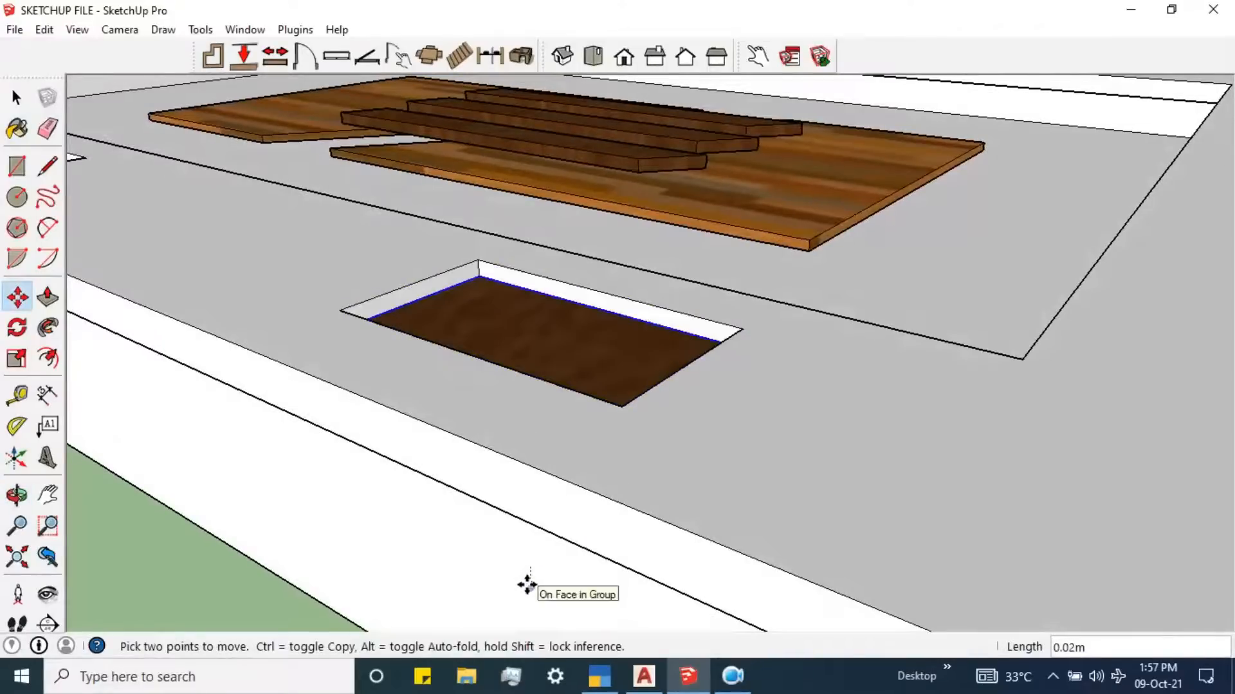
{"action": "scroll", "coordinate": [684, 414], "scroll_direction": "down", "scroll_amount": 3}
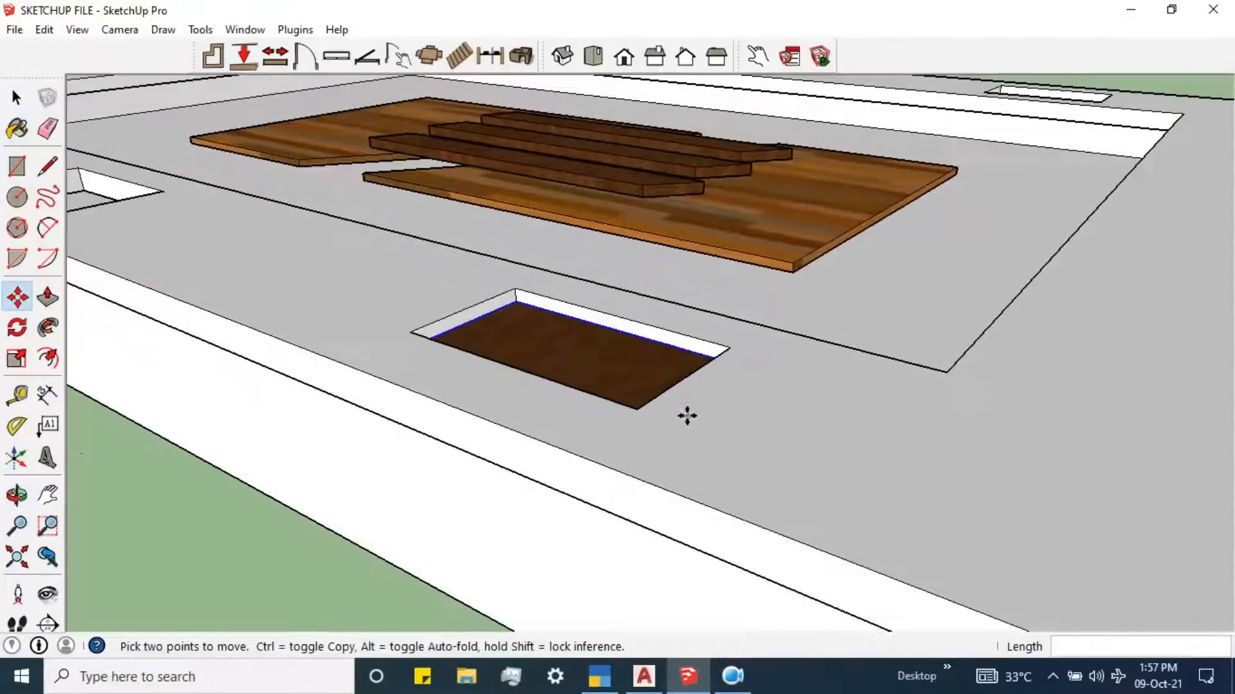
- Copy the wood slab into the other two openings along the same long side of the frame
{"action": "scroll", "coordinate": [707, 418], "scroll_direction": "down", "scroll_amount": 4}
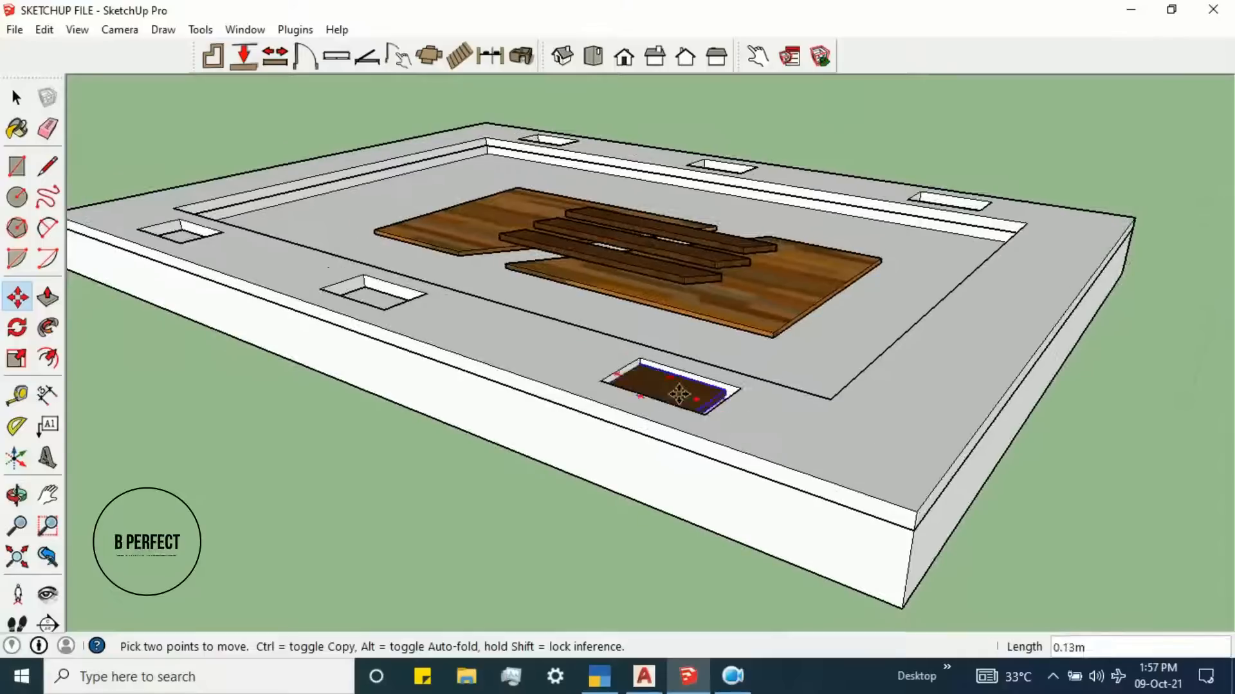
{"action": "key", "text": "ctrl"}
{"action": "left_click", "coordinate": [605, 380]}
{"action": "left_click", "coordinate": [386, 312]}
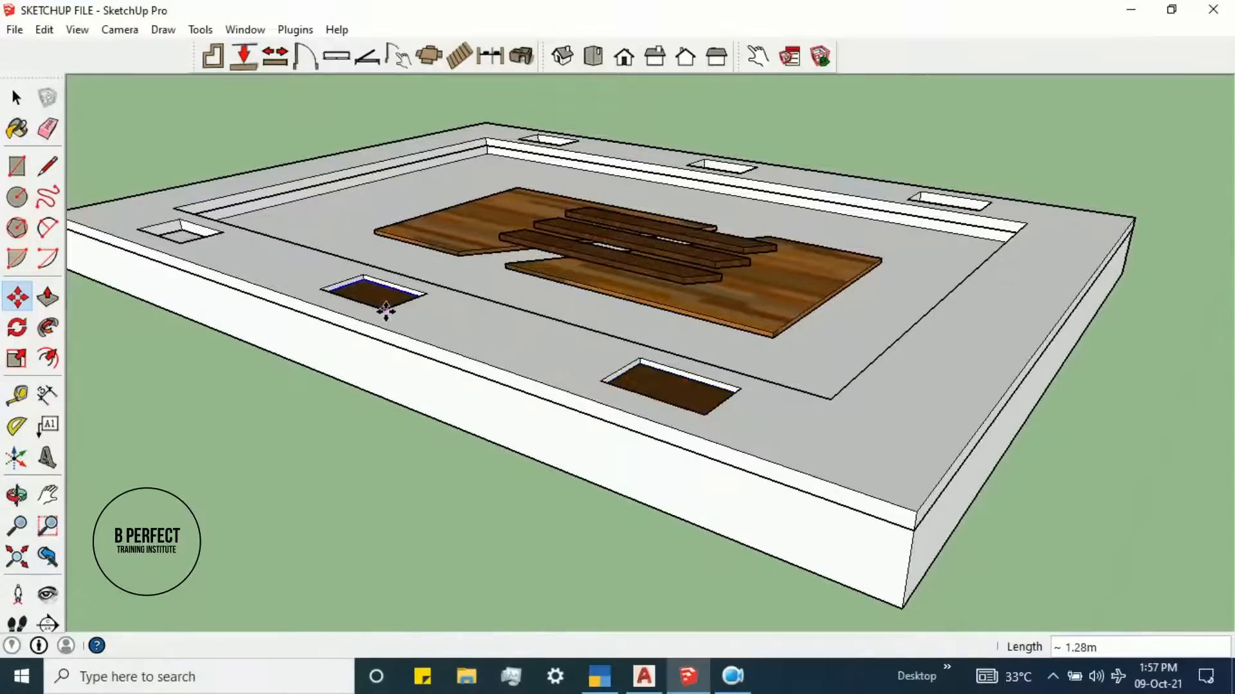
{"action": "left_click", "coordinate": [384, 310]}
{"action": "left_click", "coordinate": [182, 241]}
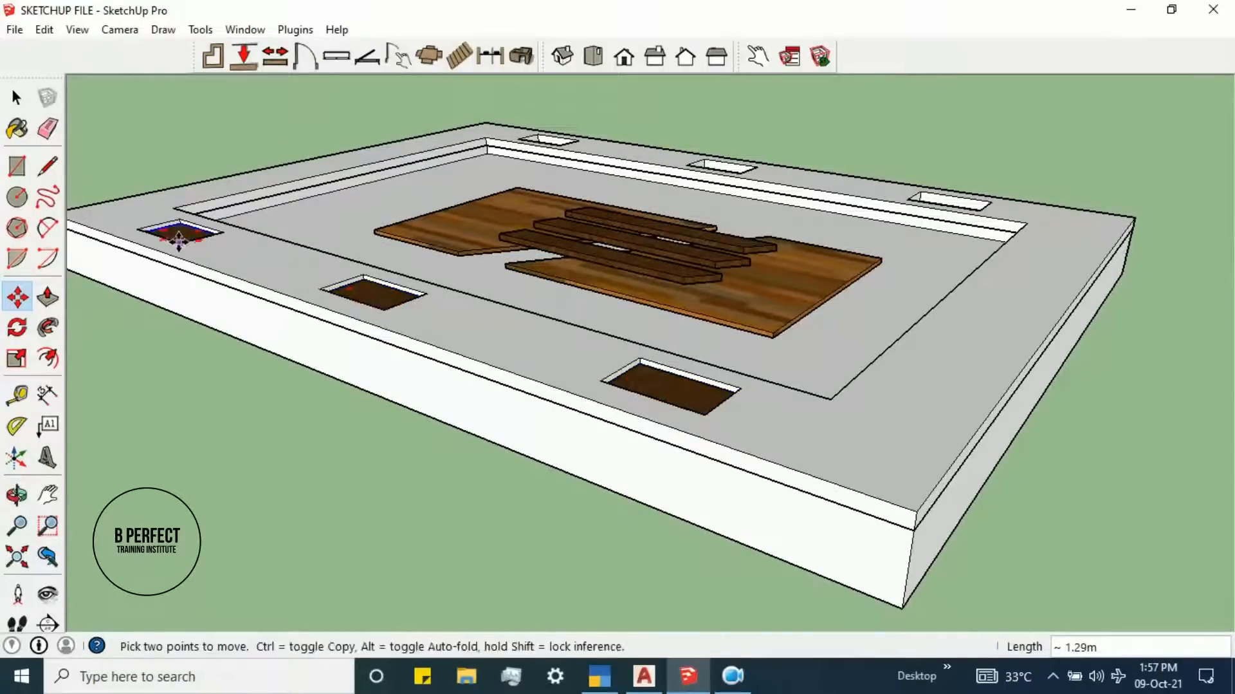
- Copy the wood slab into the three openings along the opposite long side of the frame
{"action": "left_click", "coordinate": [178, 240]}
{"action": "middle_click_drag", "start_coordinate": [855, 176], "coordinate": [740, 284]}
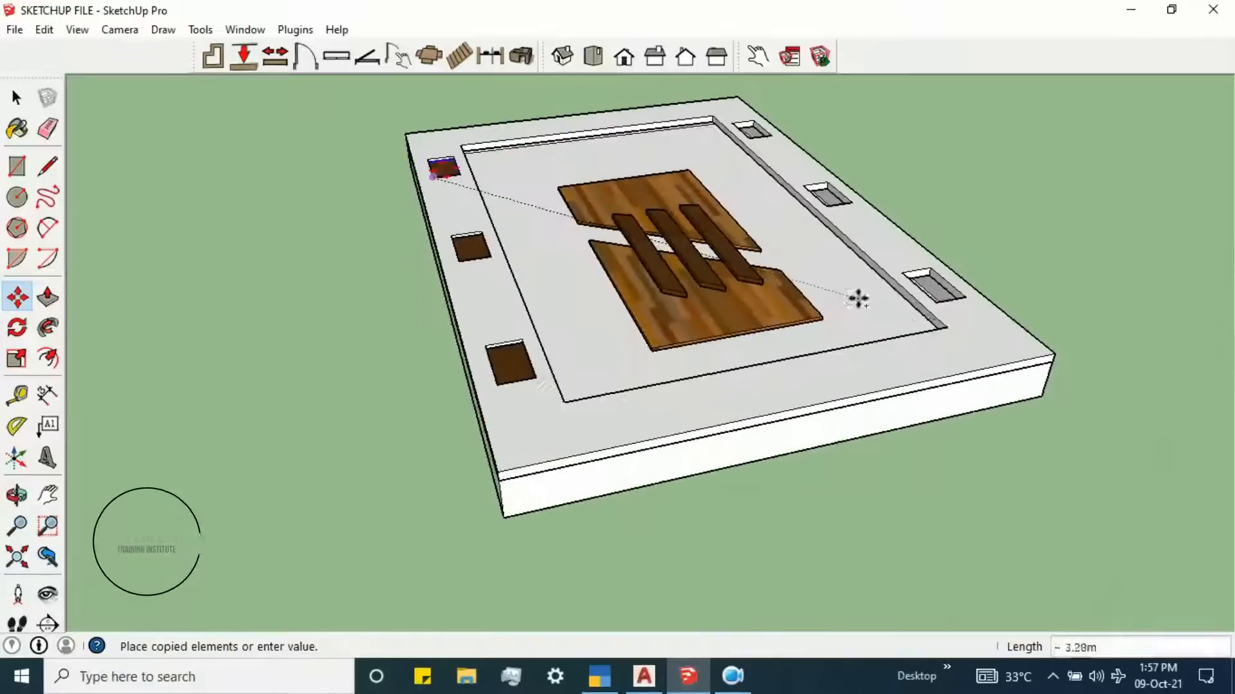
{"action": "scroll", "coordinate": [948, 300], "scroll_direction": "up", "scroll_amount": 5}
{"action": "left_click", "coordinate": [915, 278]}
{"action": "left_click", "coordinate": [915, 280]}
{"action": "left_click", "coordinate": [730, 116]}
{"action": "scroll", "coordinate": [730, 116], "scroll_direction": "down", "scroll_amount": 5}
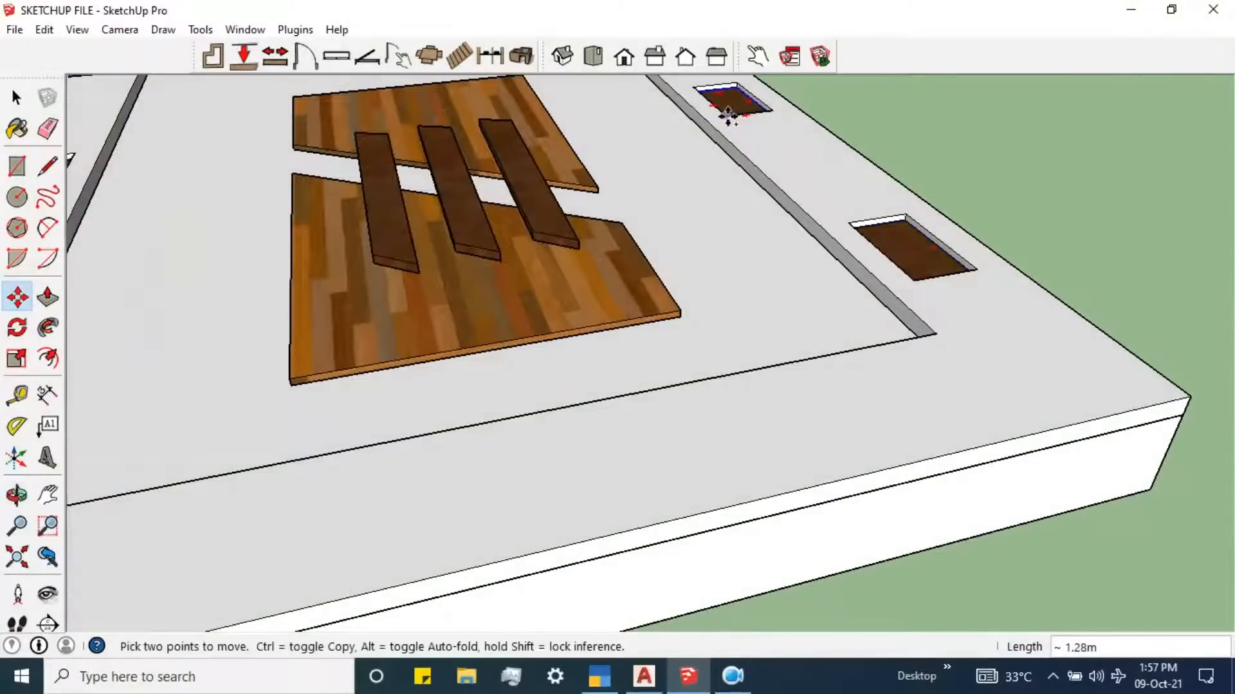
{"action": "left_click", "coordinate": [726, 143]}
{"action": "middle_click_drag", "start_coordinate": [893, 584], "coordinate": [791, 339]}
{"action": "scroll", "coordinate": [791, 339], "scroll_direction": "down", "scroll_amount": 3}
{"action": "scroll", "coordinate": [653, 217], "scroll_direction": "up", "scroll_amount": 3}
- Place one extra copy of the slab component in the empty space outside the panel
{"action": "left_click", "coordinate": [617, 207]}
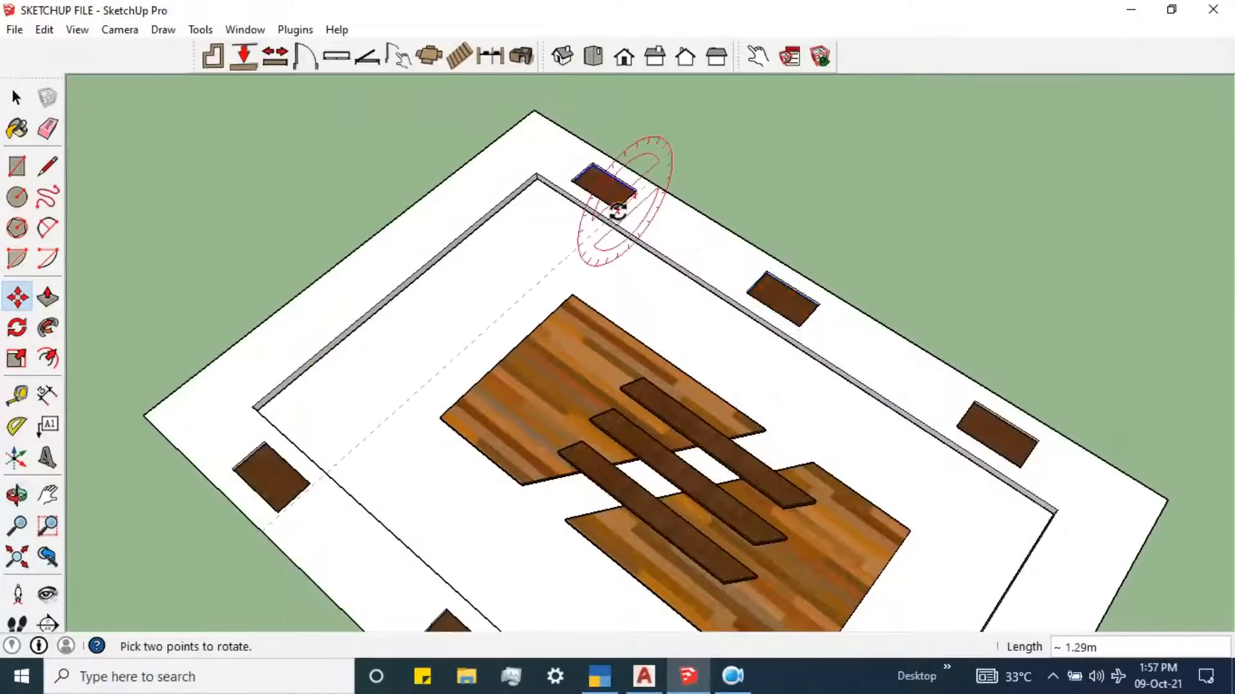
{"action": "left_click", "coordinate": [615, 204]}
{"action": "scroll", "coordinate": [386, 238], "scroll_direction": "down", "scroll_amount": 3}
{"action": "scroll", "coordinate": [216, 238], "scroll_direction": "down", "scroll_amount": 2}
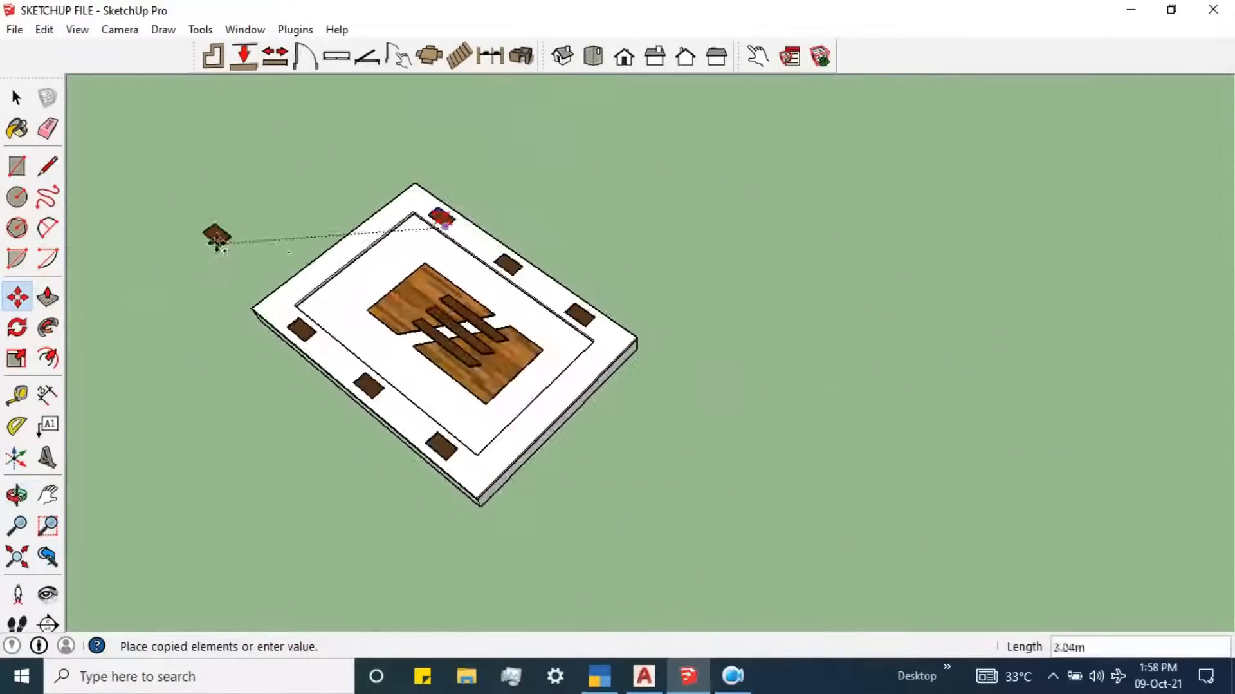
{"action": "scroll", "coordinate": [722, 546], "scroll_direction": "up", "scroll_amount": 2}
{"action": "left_click", "coordinate": [712, 446]}
- Edit the extra slab component and draw a circle of about 0.04 m radius in the middle of its top face
{"action": "scroll", "coordinate": [717, 444], "scroll_direction": "up", "scroll_amount": 5}
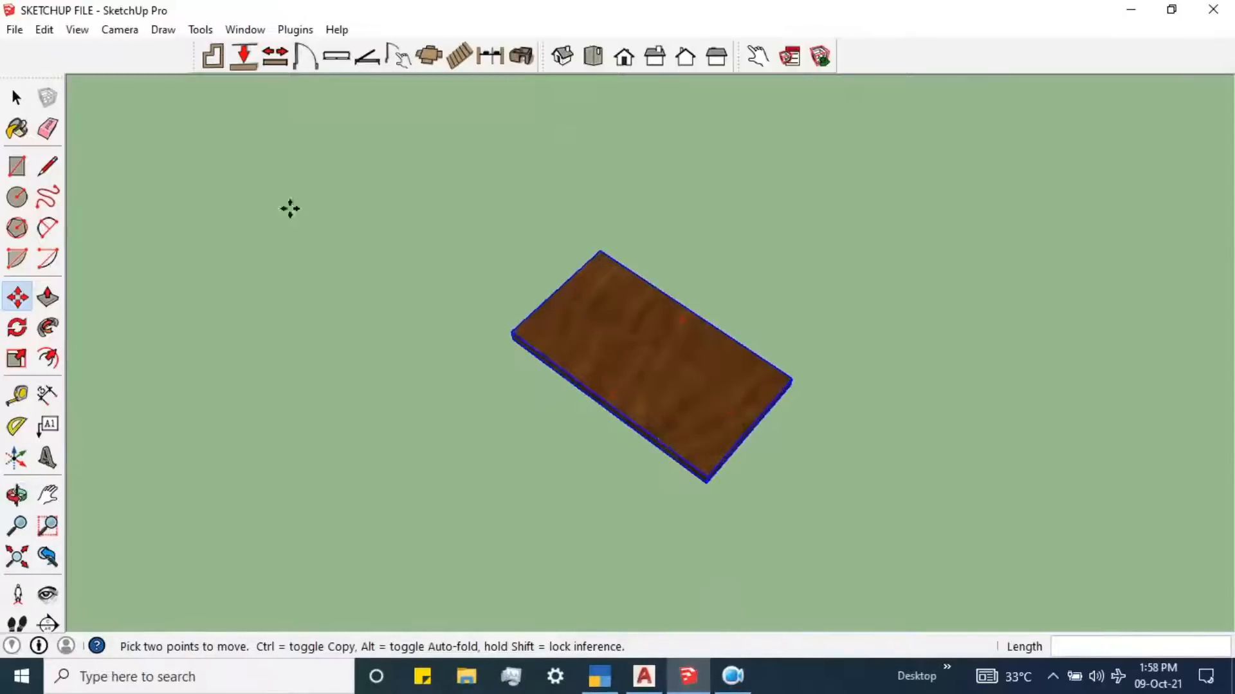
{"action": "left_click", "coordinate": [16, 96]}
{"action": "scroll", "coordinate": [724, 365], "scroll_direction": "up", "scroll_amount": 3}
{"action": "double_click", "coordinate": [705, 365]}
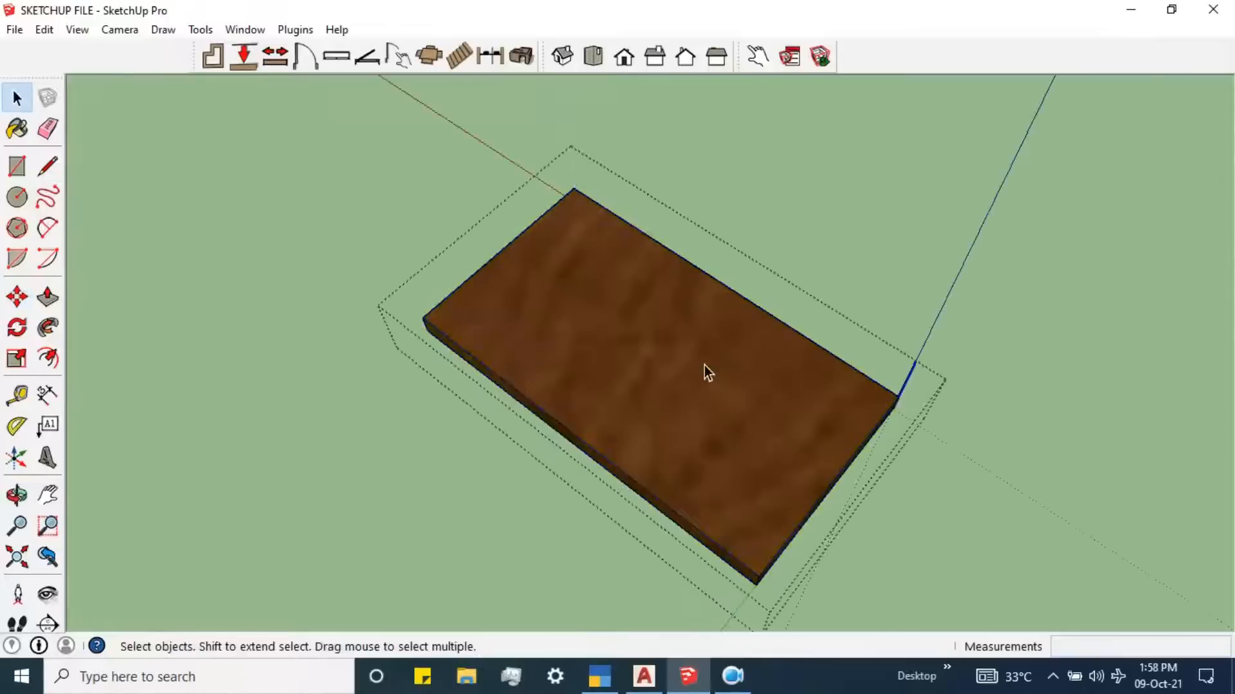
{"action": "scroll", "coordinate": [704, 365], "scroll_direction": "up", "scroll_amount": 2}
{"action": "key", "text": "c"}
{"action": "left_click", "coordinate": [657, 359]}
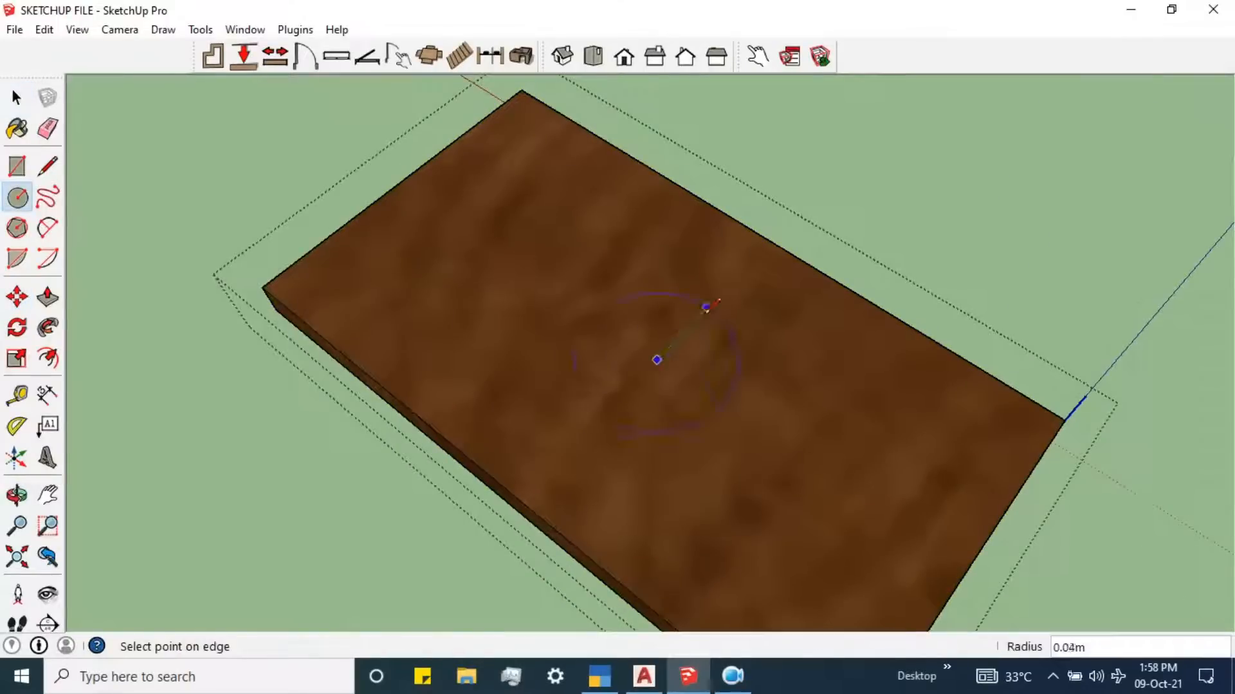
- Push the circle 0.02 m down to cut a through hole and leave the component
{"action": "left_click", "coordinate": [47, 296]}
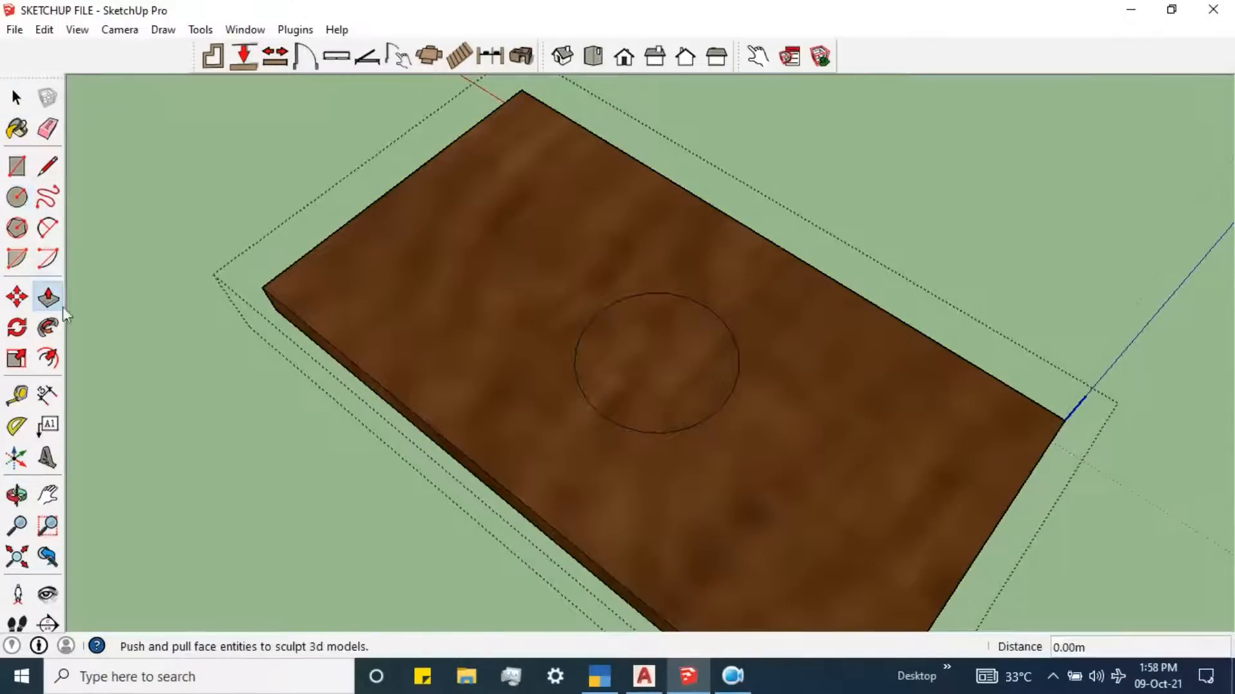
{"action": "scroll", "coordinate": [662, 312], "scroll_direction": "up", "scroll_amount": 2}
{"action": "left_click", "coordinate": [662, 314]}
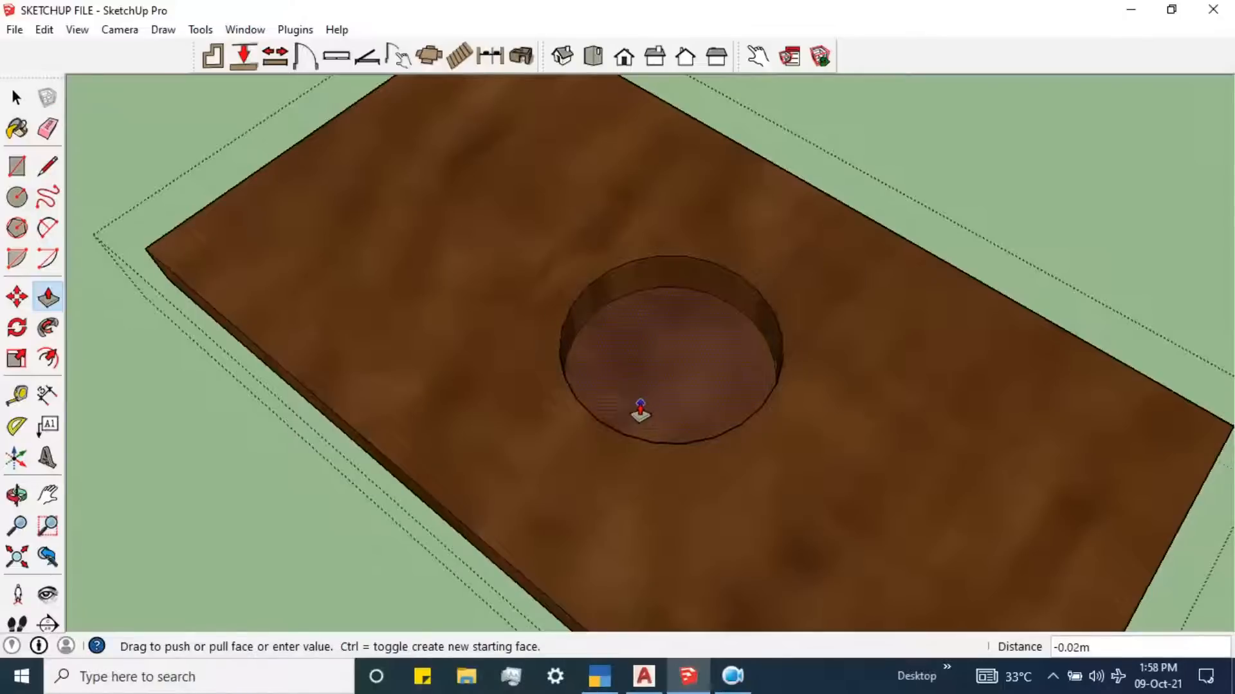
{"action": "left_click", "coordinate": [640, 410]}
{"action": "scroll", "coordinate": [780, 419], "scroll_direction": "down", "scroll_amount": 5}
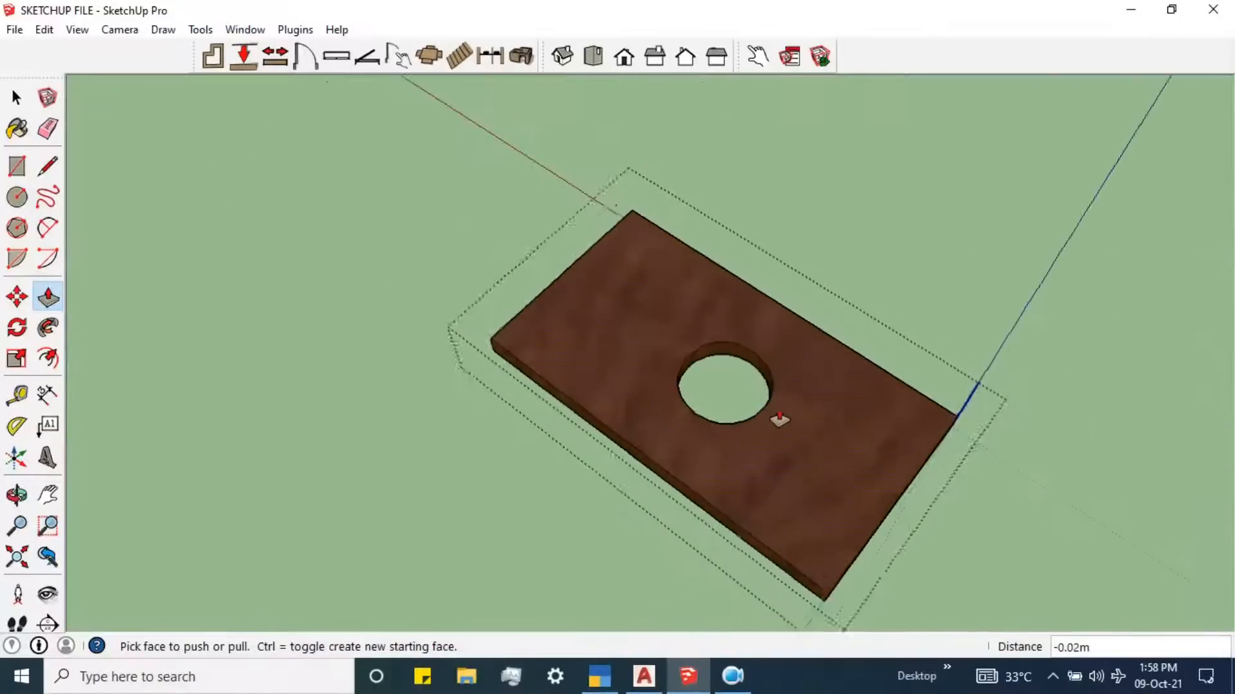
{"action": "key", "text": "space"}
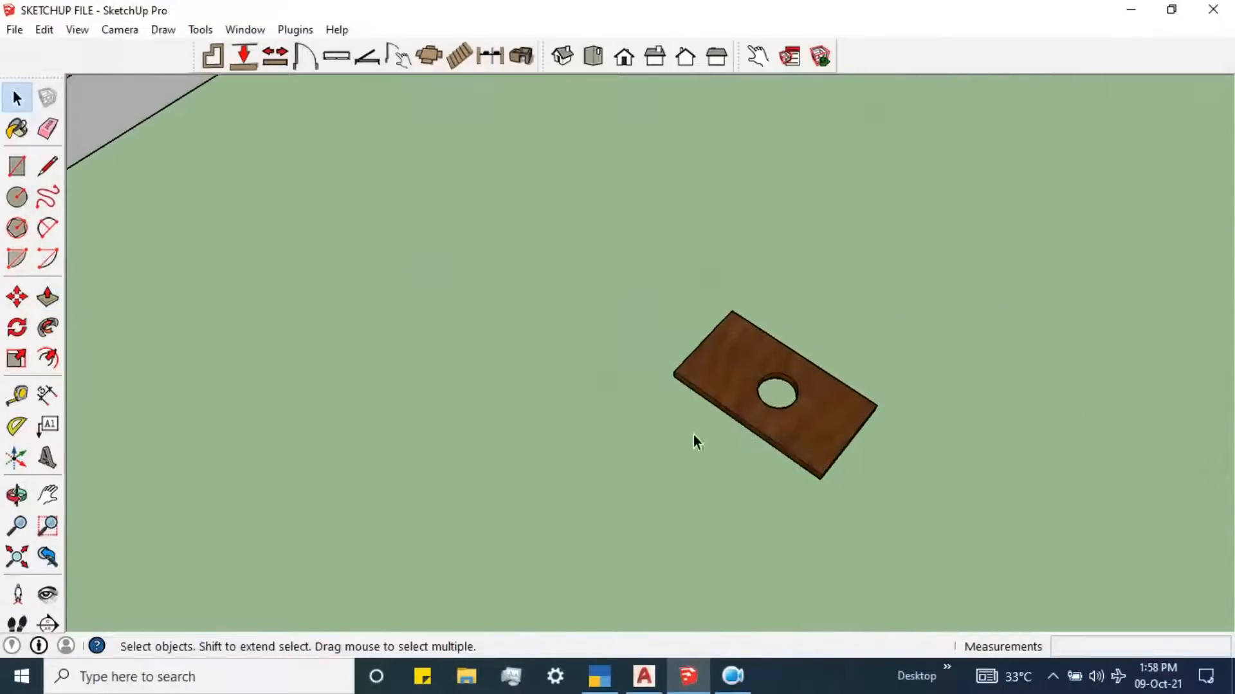
- Examine the holes in the slab copies around the frame and in the separate slab beside the panel
{"action": "middle_click_drag", "start_coordinate": [694, 434], "coordinate": [609, 418]}
{"action": "scroll", "coordinate": [681, 468], "scroll_direction": "down", "scroll_amount": 5}
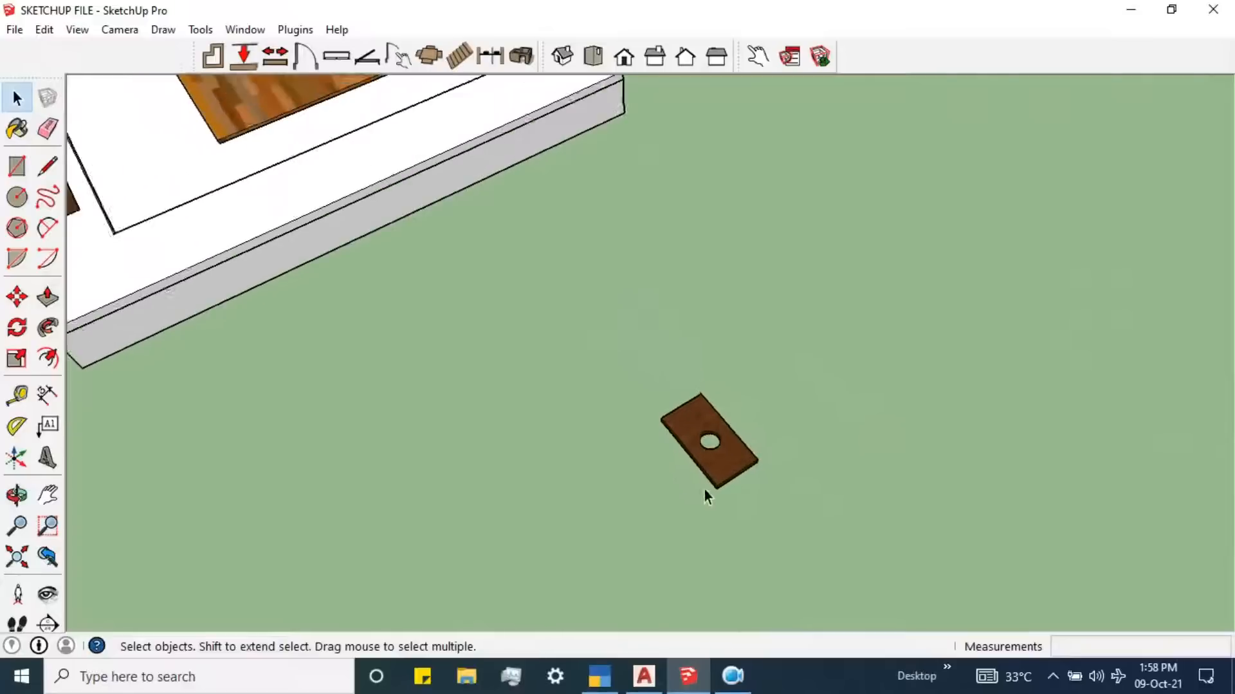
{"action": "scroll", "coordinate": [633, 409], "scroll_direction": "down", "scroll_amount": 3}
{"action": "scroll", "coordinate": [200, 261], "scroll_direction": "up", "scroll_amount": 12}
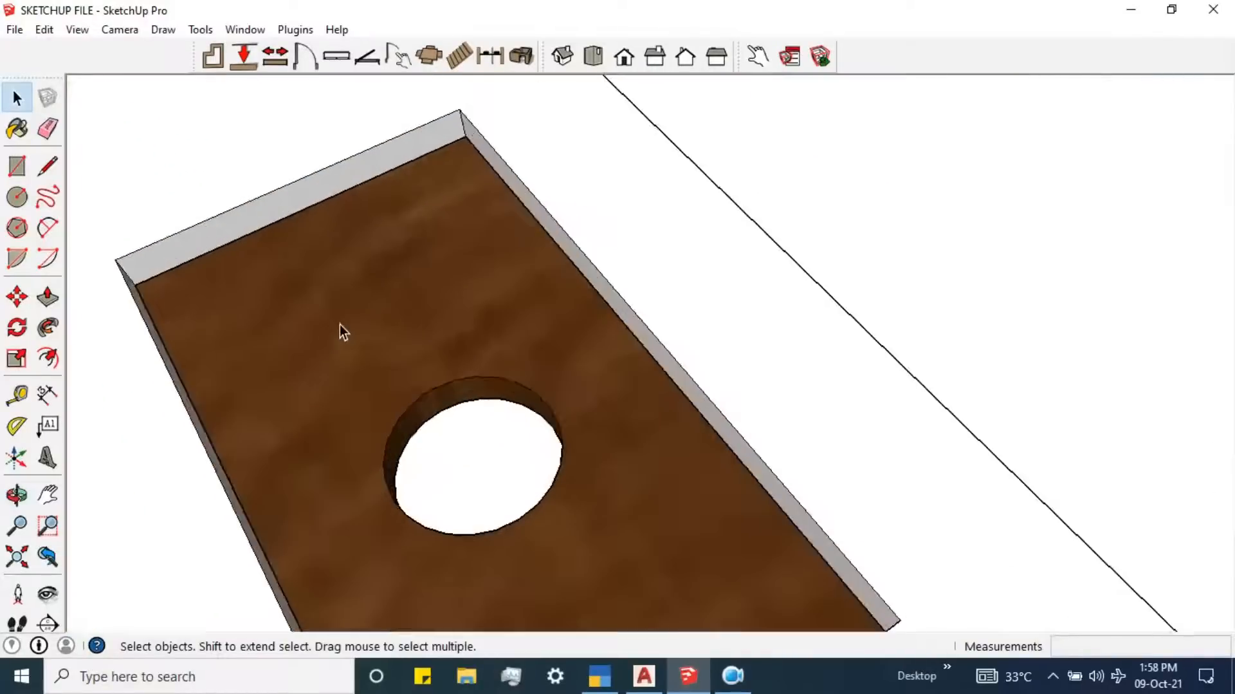
{"action": "scroll", "coordinate": [339, 324], "scroll_direction": "down", "scroll_amount": 10}
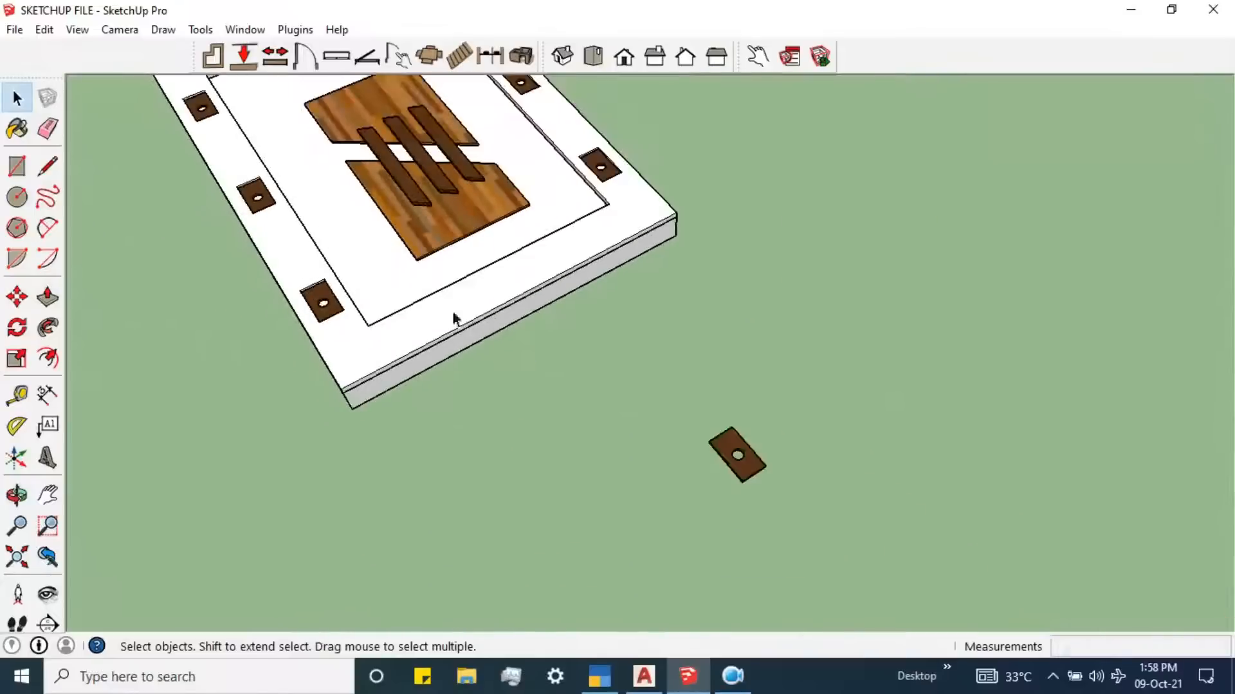
{"action": "scroll", "coordinate": [746, 482], "scroll_direction": "up", "scroll_amount": 3}
{"action": "middle_click_drag", "start_coordinate": [653, 435], "coordinate": [794, 265]}
{"action": "middle_click_drag", "start_coordinate": [873, 378], "coordinate": [515, 451]}
{"action": "scroll", "coordinate": [516, 451], "scroll_direction": "down", "scroll_amount": 4}
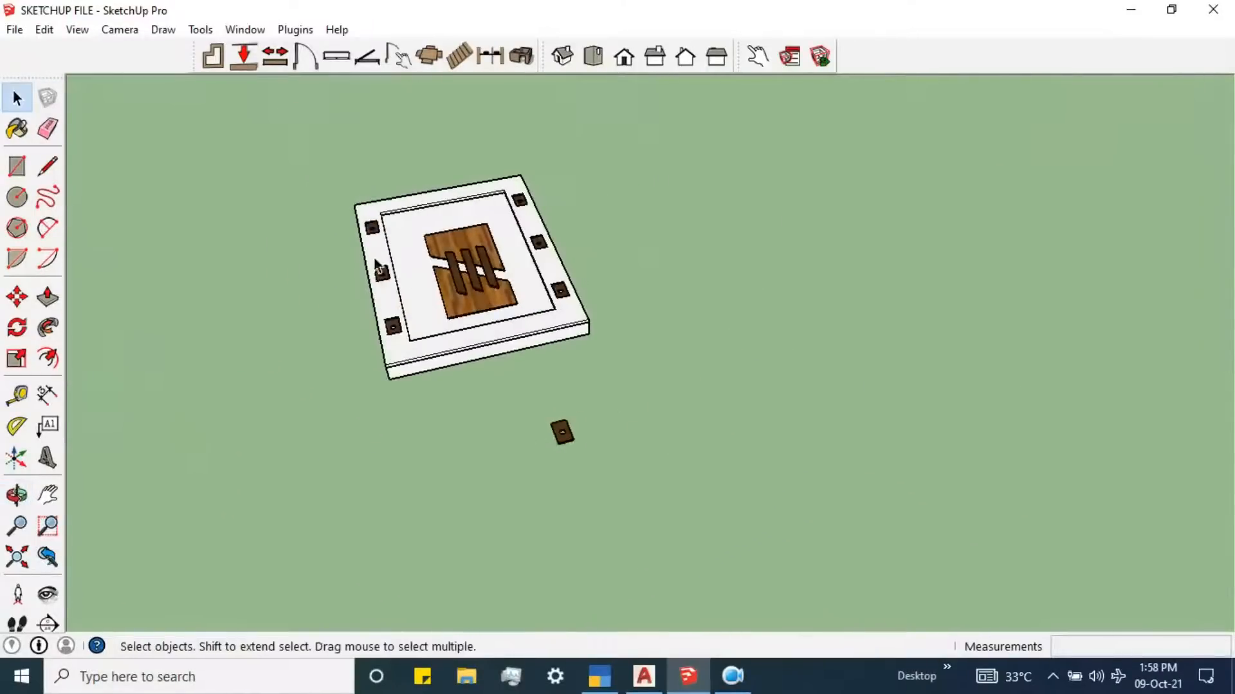
{"action": "middle_click_drag", "start_coordinate": [376, 260], "coordinate": [346, 215]}
{"action": "scroll", "coordinate": [418, 299], "scroll_direction": "up", "scroll_amount": 7}
{"action": "middle_click_drag", "start_coordinate": [717, 197], "coordinate": [971, 331]}
{"action": "middle_click_drag", "start_coordinate": [908, 366], "coordinate": [905, 276]}
{"action": "scroll", "coordinate": [920, 323], "scroll_direction": "up", "scroll_amount": 4}
{"action": "scroll", "coordinate": [923, 322], "scroll_direction": "down", "scroll_amount": 3}
{"action": "scroll", "coordinate": [923, 323], "scroll_direction": "down", "scroll_amount": 3}
- Examine the wooden board and the three dark strips at the panel's centre up close
{"action": "key", "text": "ctrl+z"}
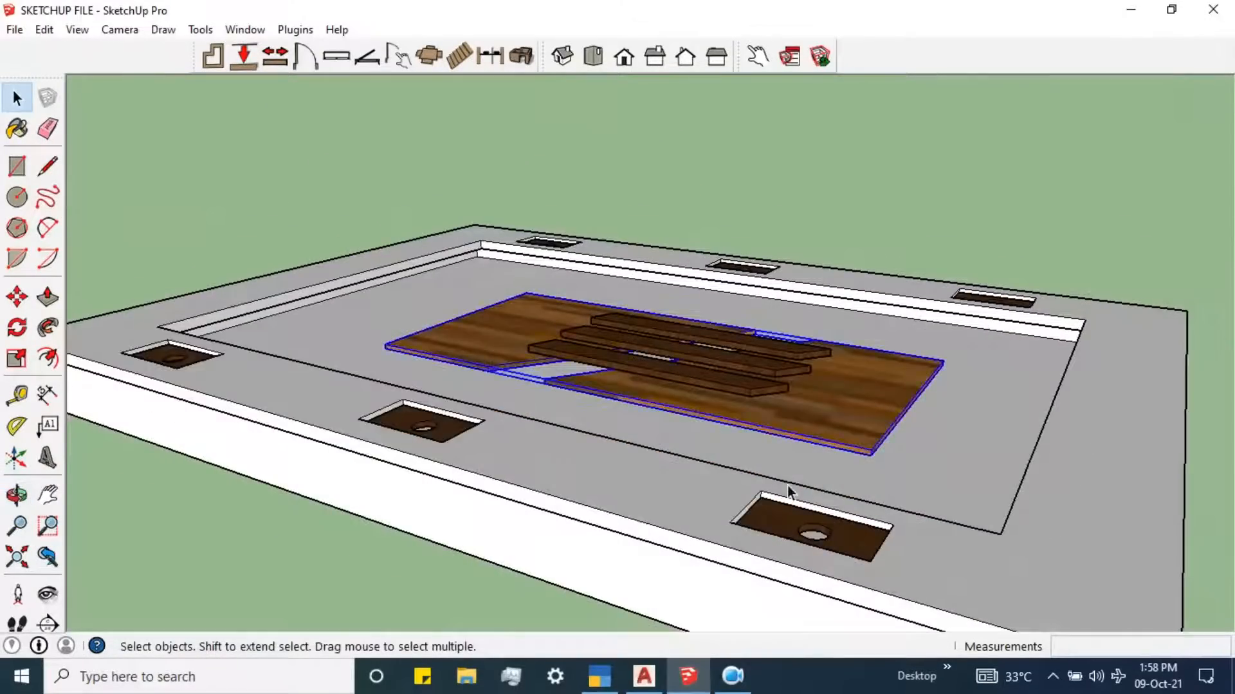
{"action": "scroll", "coordinate": [788, 484], "scroll_direction": "up", "scroll_amount": 4}
{"action": "middle_click_drag", "start_coordinate": [804, 443], "coordinate": [681, 387]}
{"action": "middle_click_drag", "start_coordinate": [607, 369], "coordinate": [605, 342]}
{"action": "scroll", "coordinate": [605, 342], "scroll_direction": "up", "scroll_amount": 3}
{"action": "scroll", "coordinate": [608, 341], "scroll_direction": "up", "scroll_amount": 5}
{"action": "middle_click_drag", "start_coordinate": [673, 218], "coordinate": [527, 364]}
{"action": "scroll", "coordinate": [527, 363], "scroll_direction": "down", "scroll_amount": 6}
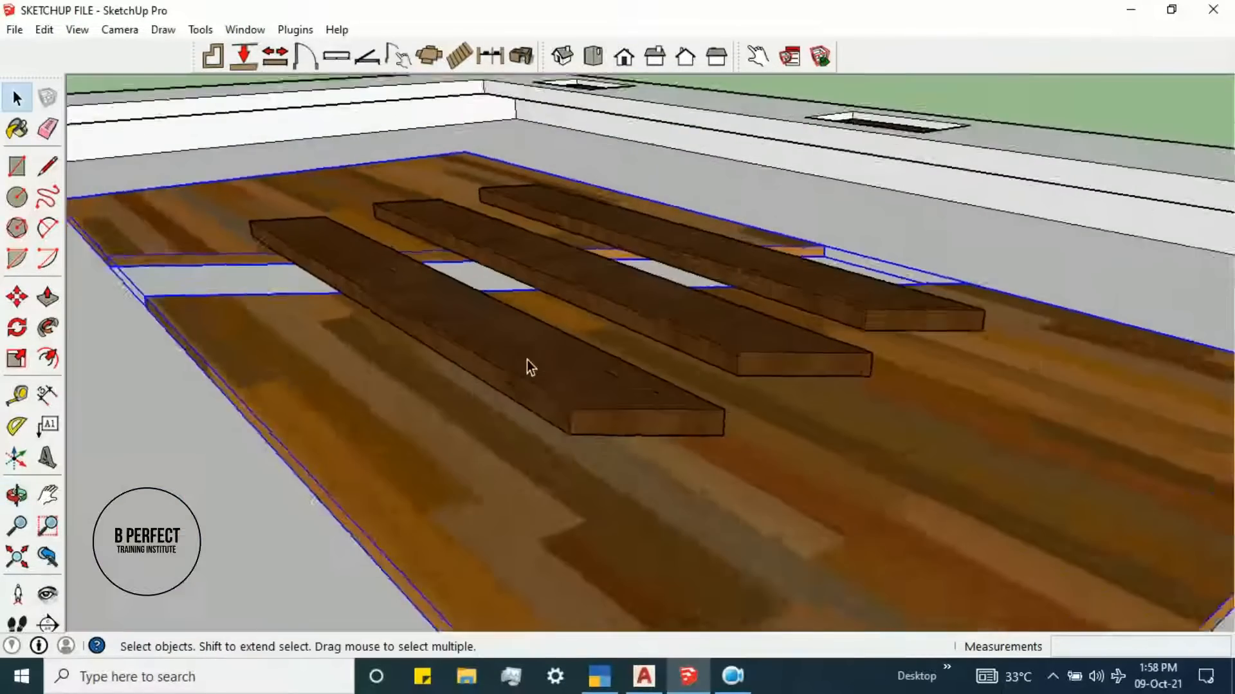
{"action": "middle_click_drag", "start_coordinate": [783, 399], "coordinate": [983, 419]}
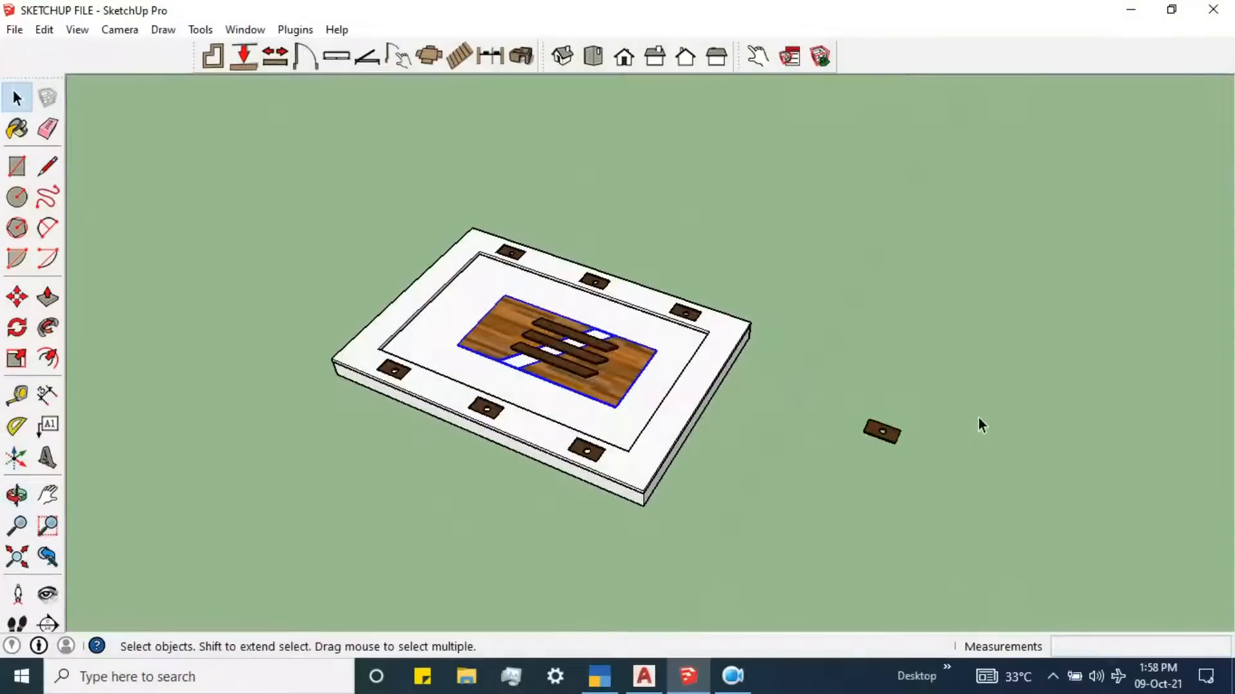